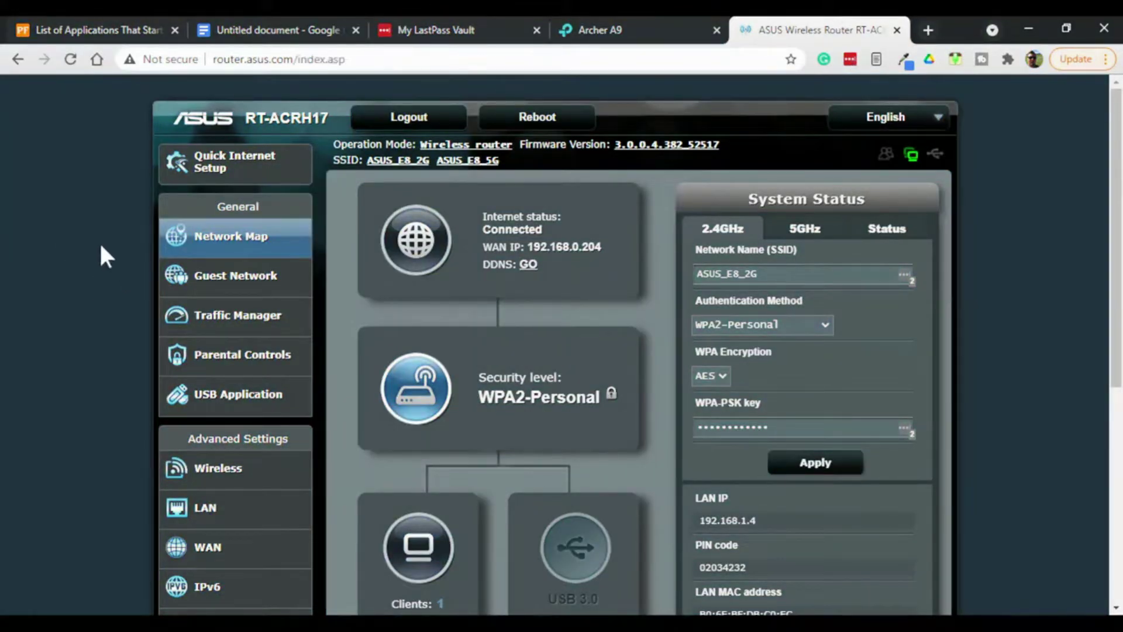
Step: Enable Traditional QoS with 12 Mb/s upload and 120 Mb/s download, and apply it
click(253, 316)
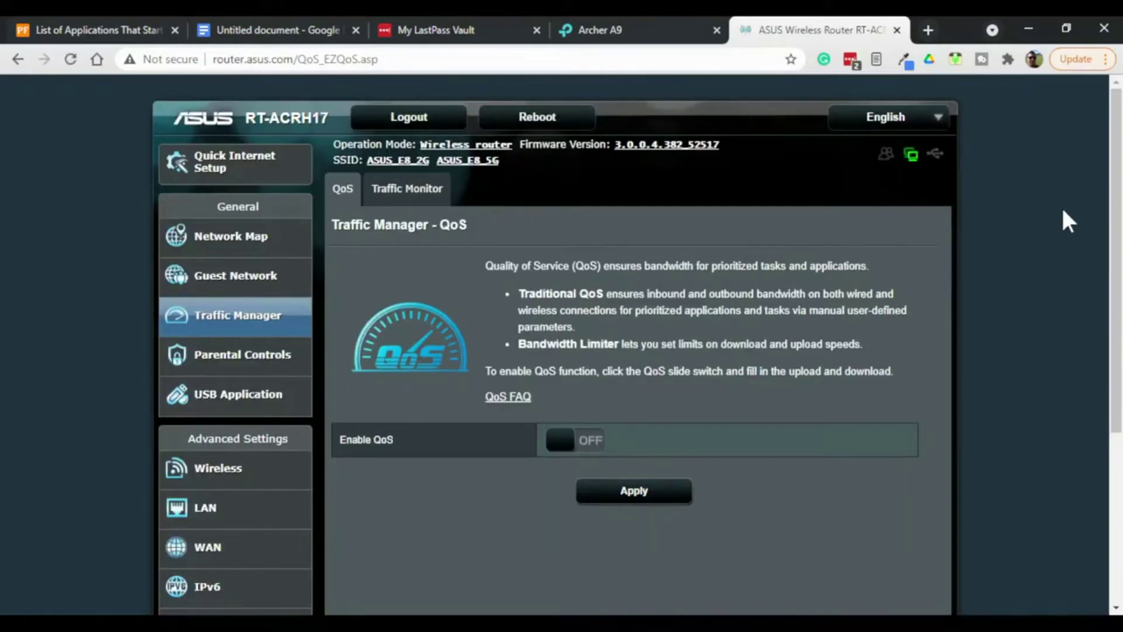
click(591, 443)
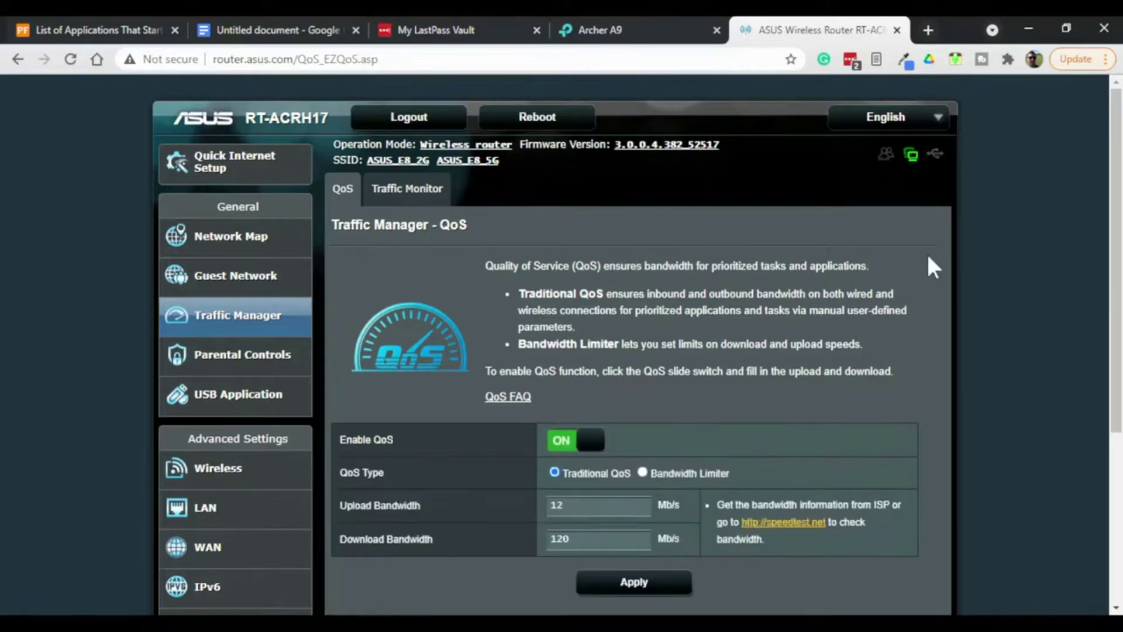
scroll(971, 264, down, 3)
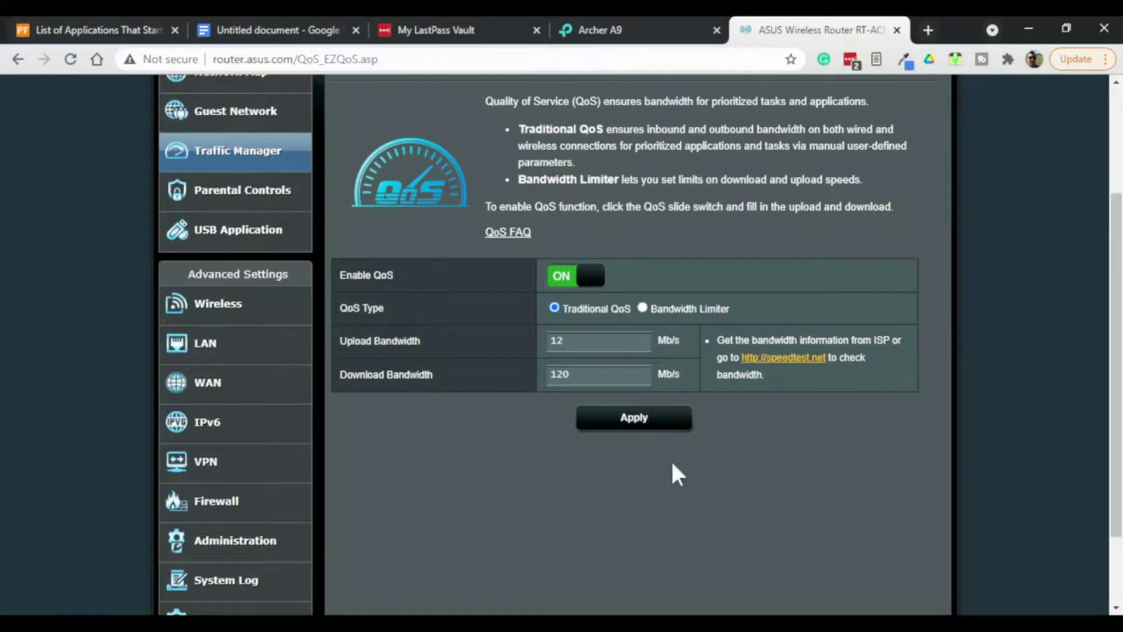
click(620, 420)
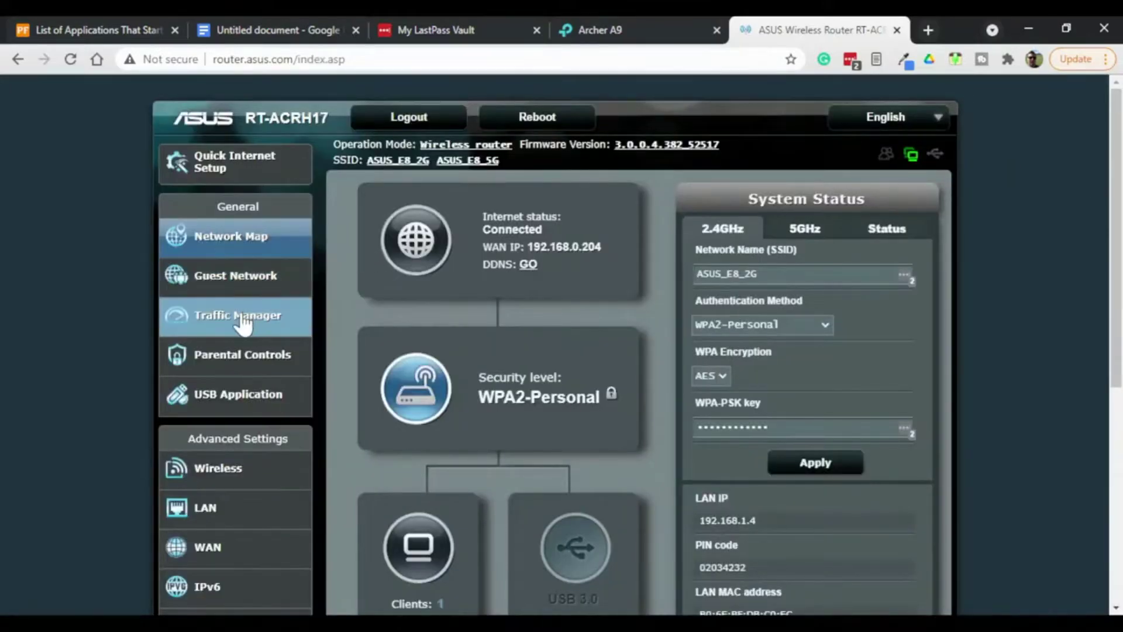
Step: Compare the QoS bandwidth settings against the speed test results
click(239, 316)
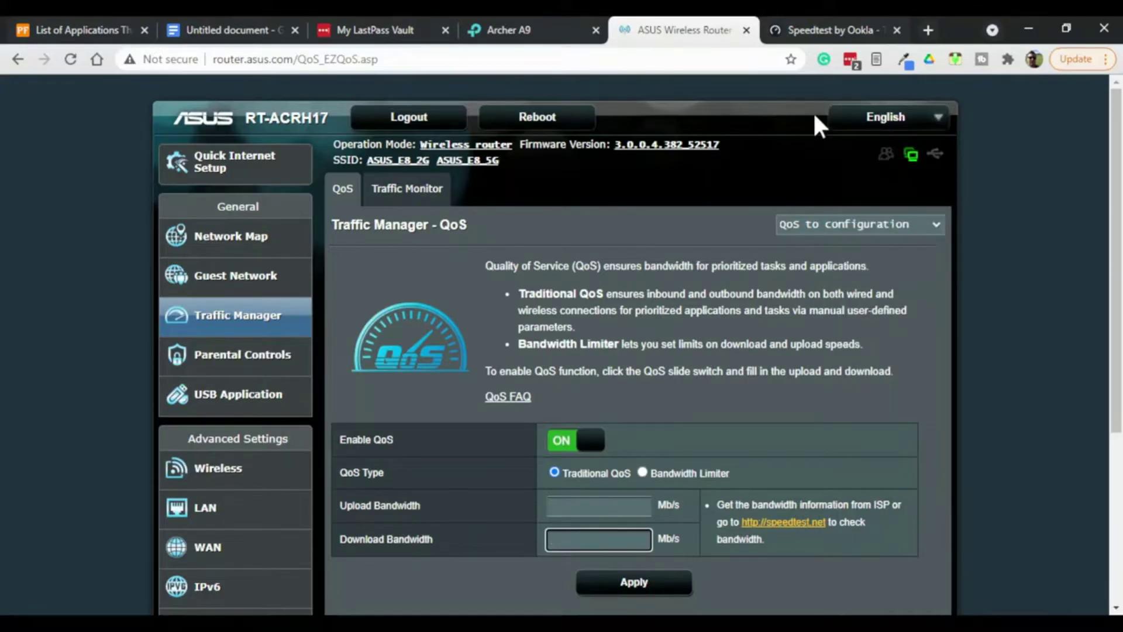
click(816, 28)
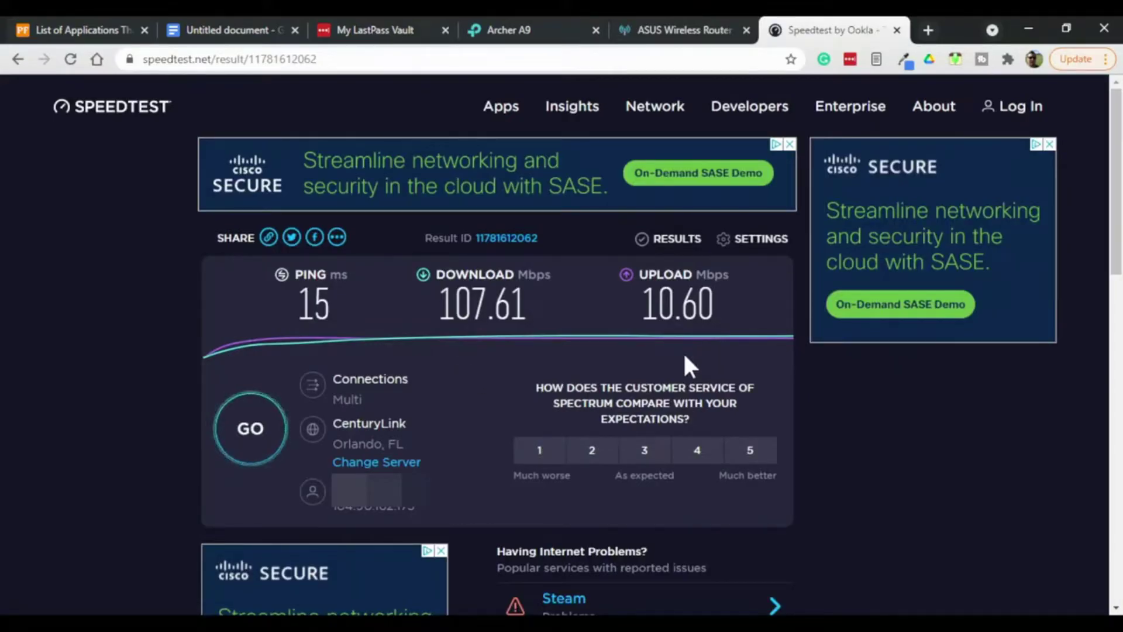
click(701, 26)
Step: Set upload bandwidth to 11 Mb/s and download to 107 Mb/s, and apply
click(549, 505)
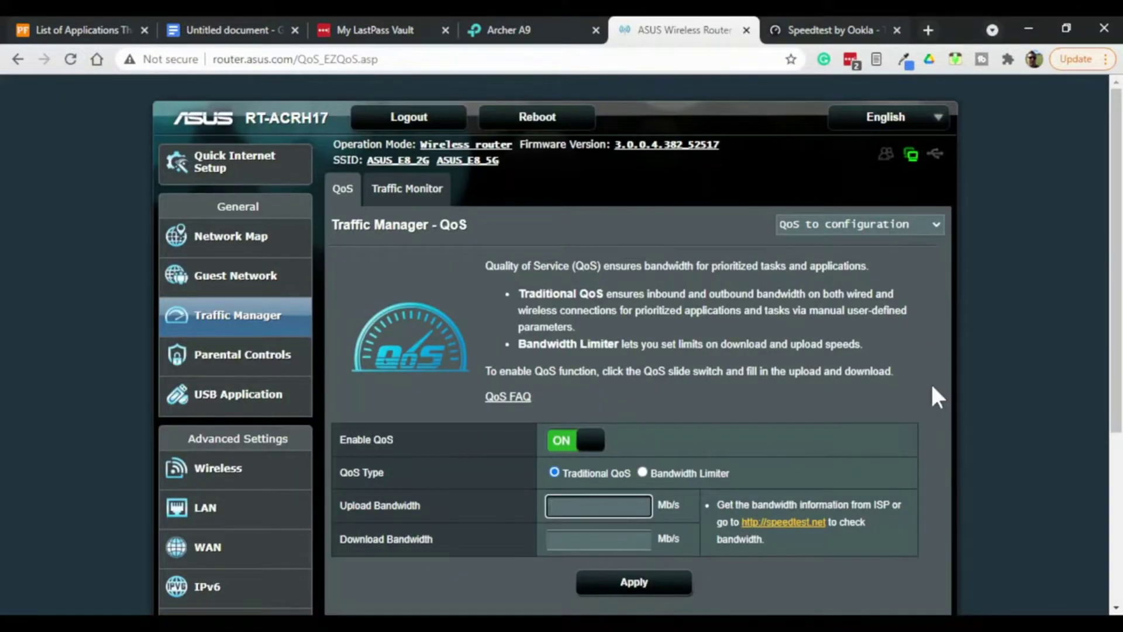
text(11)
key(Tab)
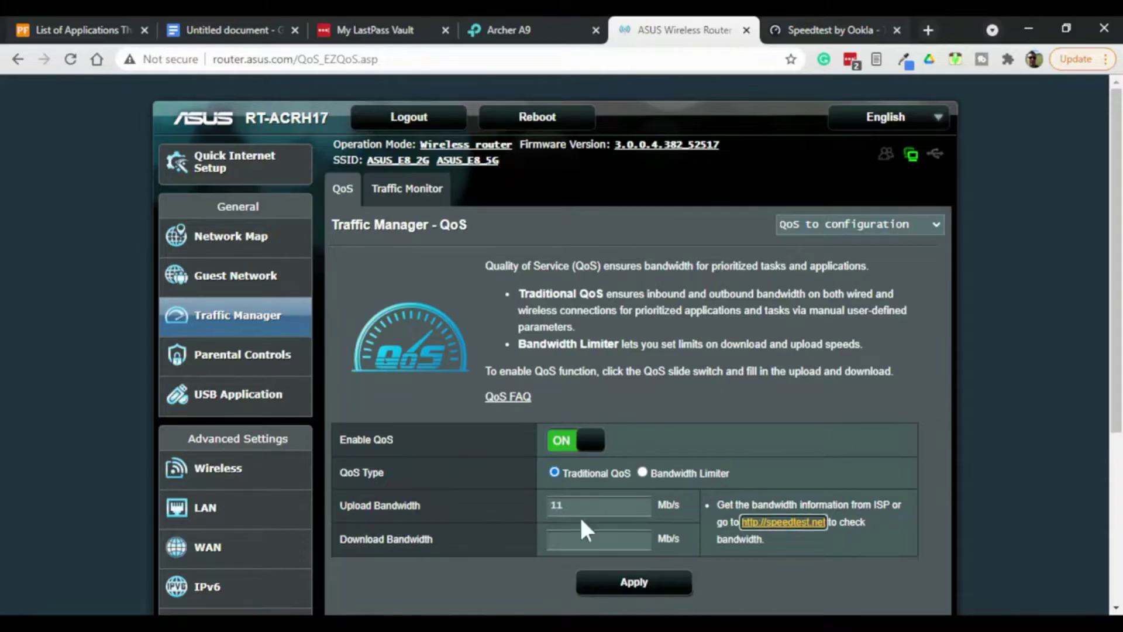
key(Tab)
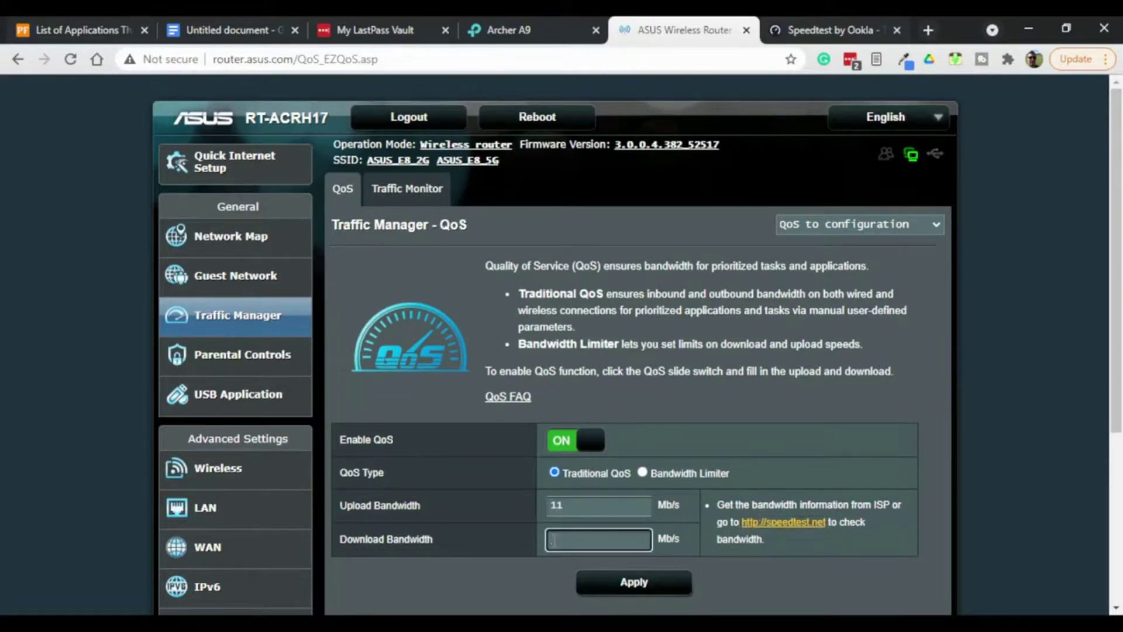
text(19)
text(7)
click(645, 584)
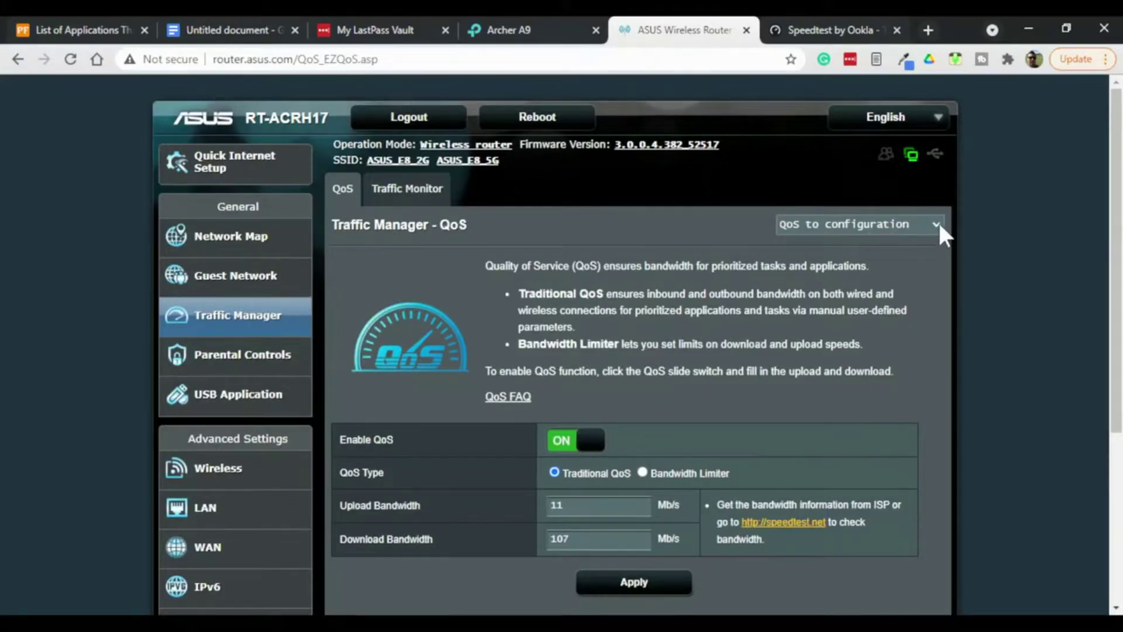
Step: Add a user-defined Diablo 3 rule with the laptop as source, using the auto-filled ports
click(860, 257)
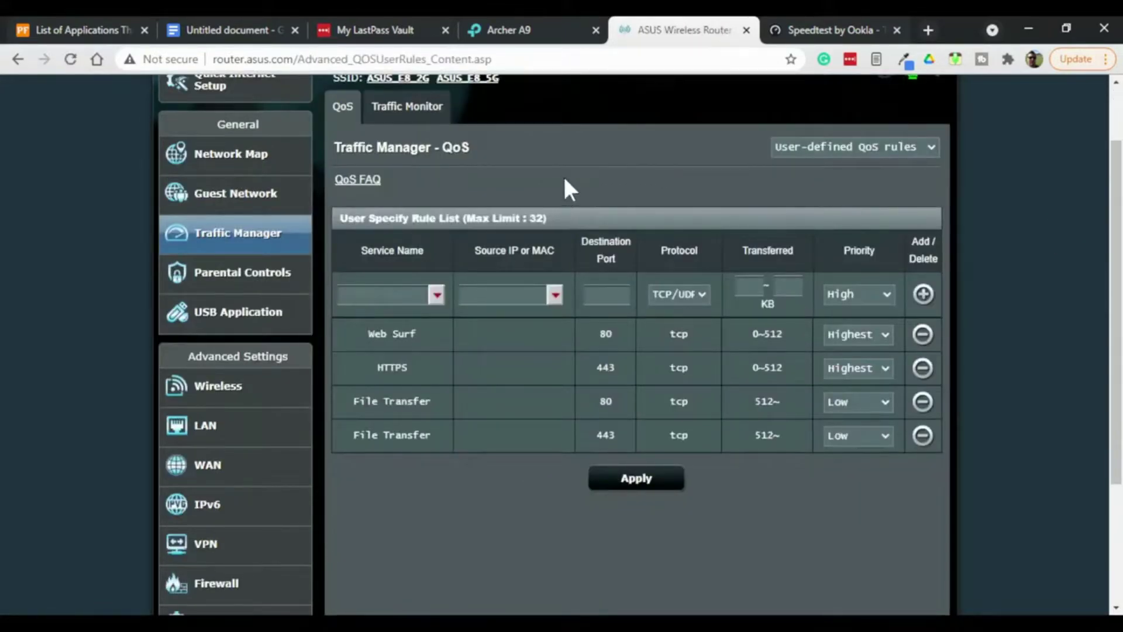
click(436, 295)
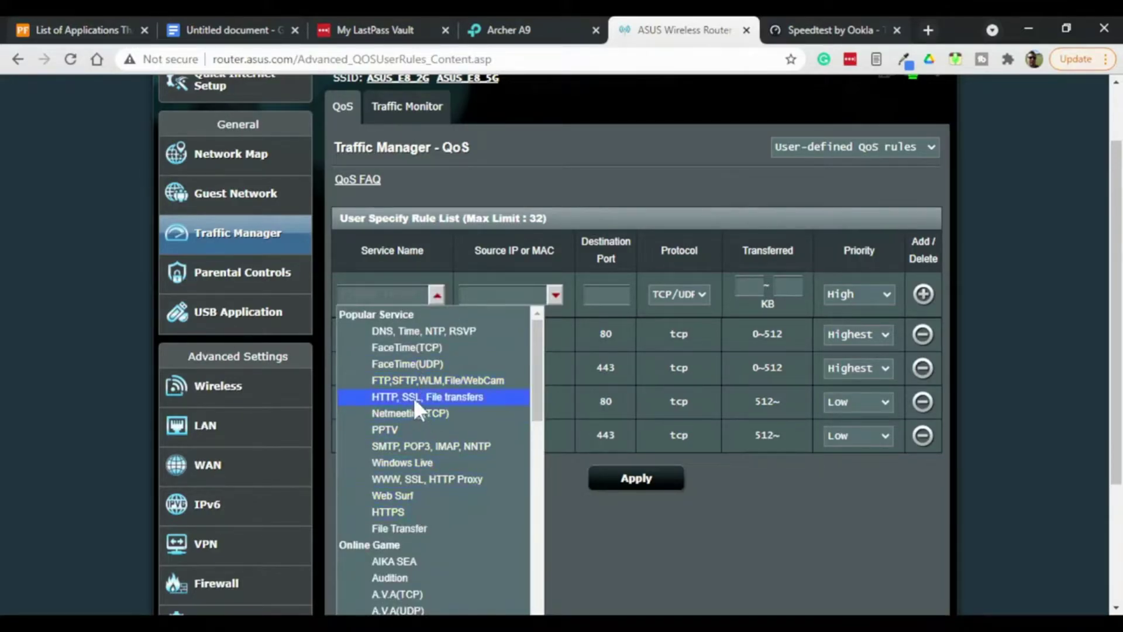
scroll(429, 349, down, 5)
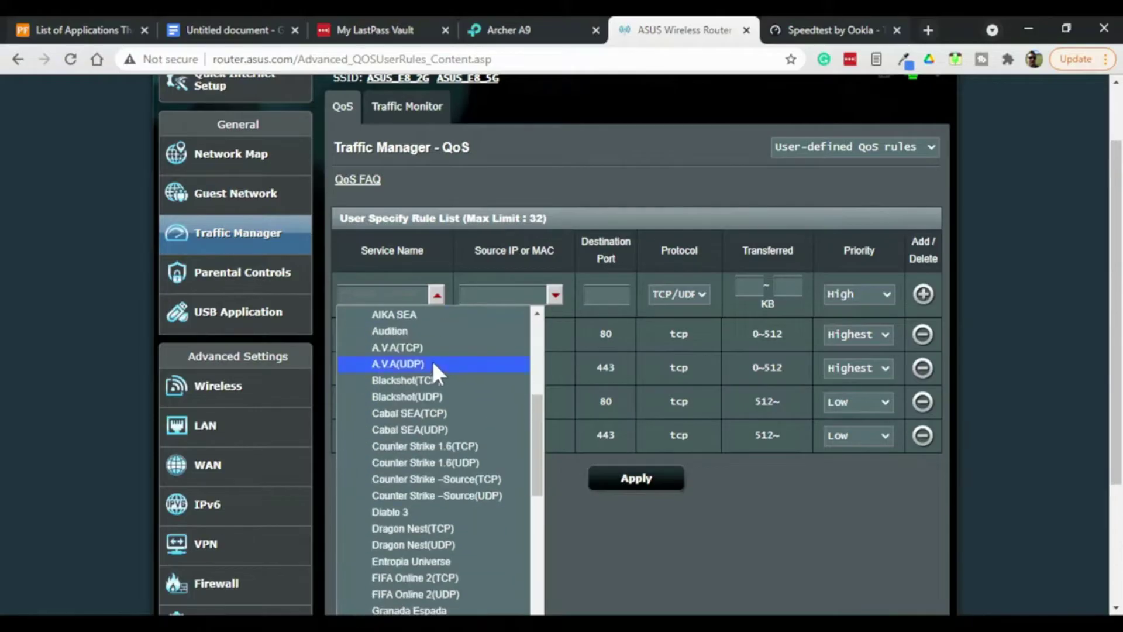
scroll(431, 358, down, 2)
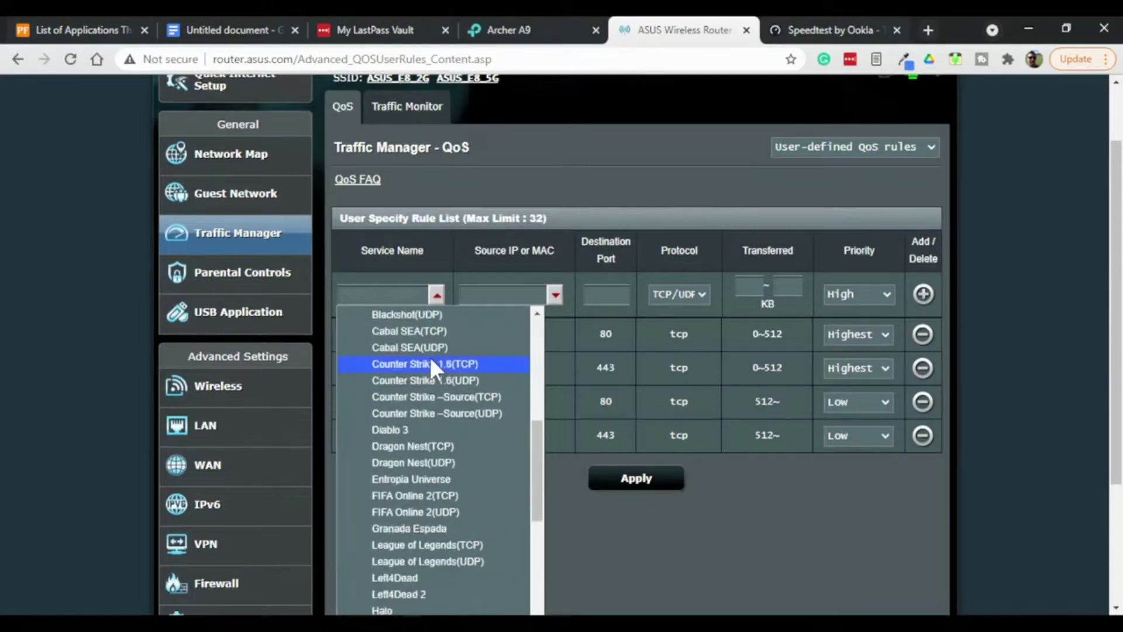
click(408, 430)
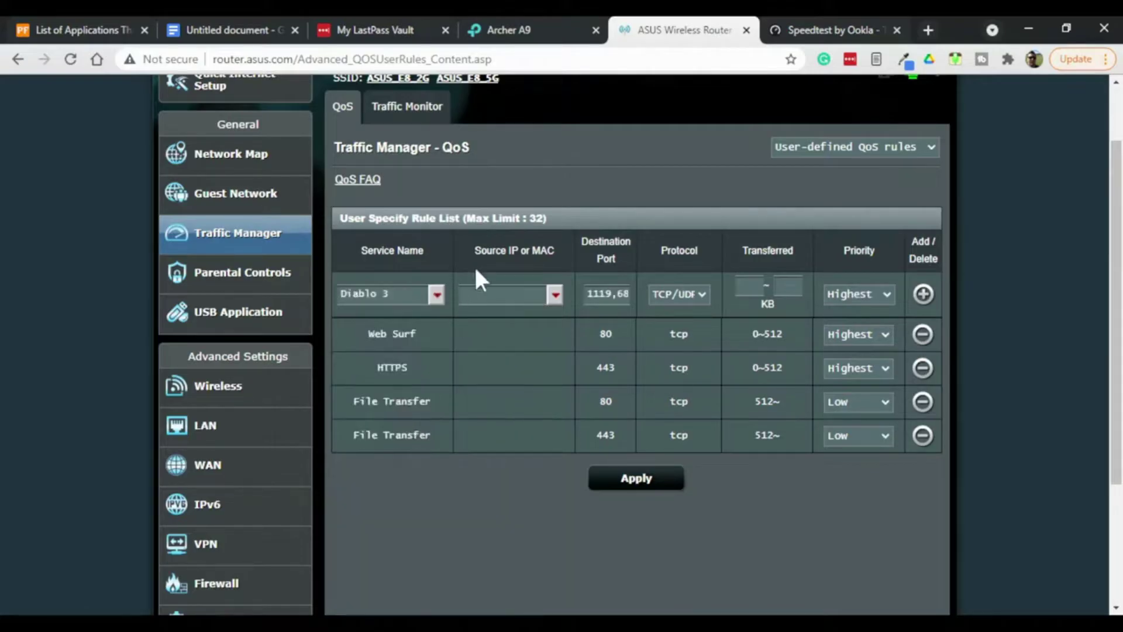
click(554, 295)
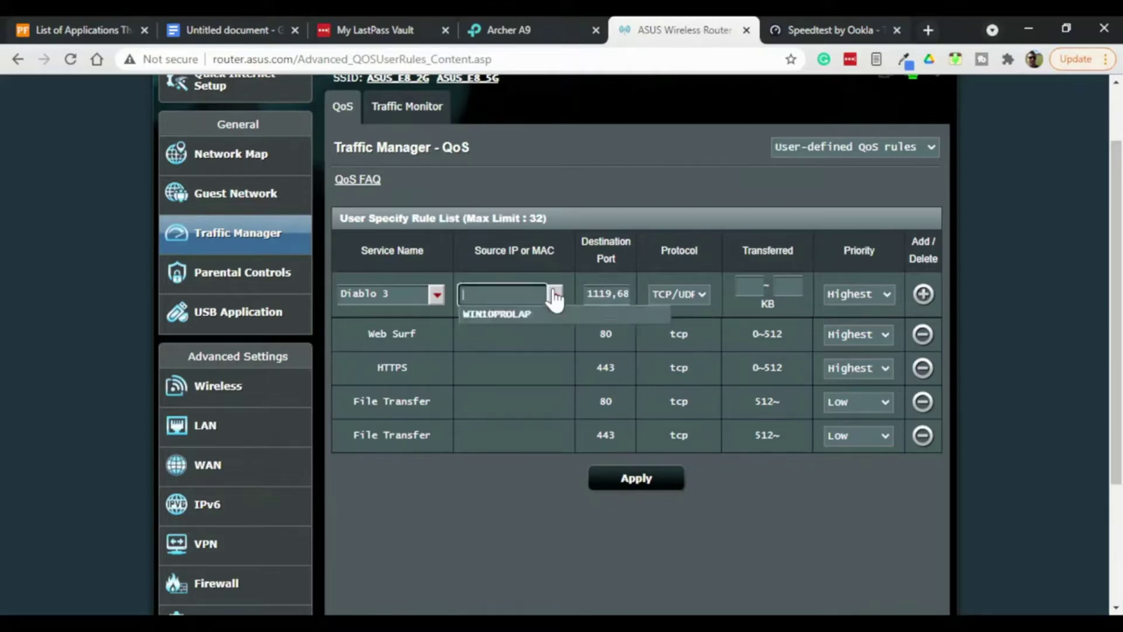
click(516, 311)
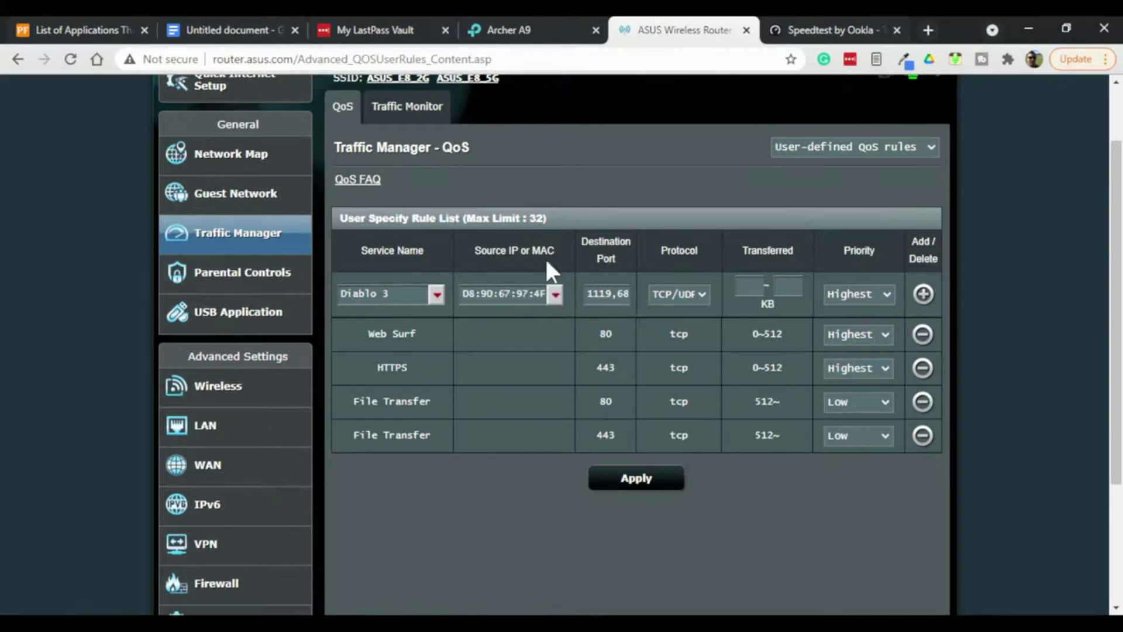
click(589, 291)
click(924, 294)
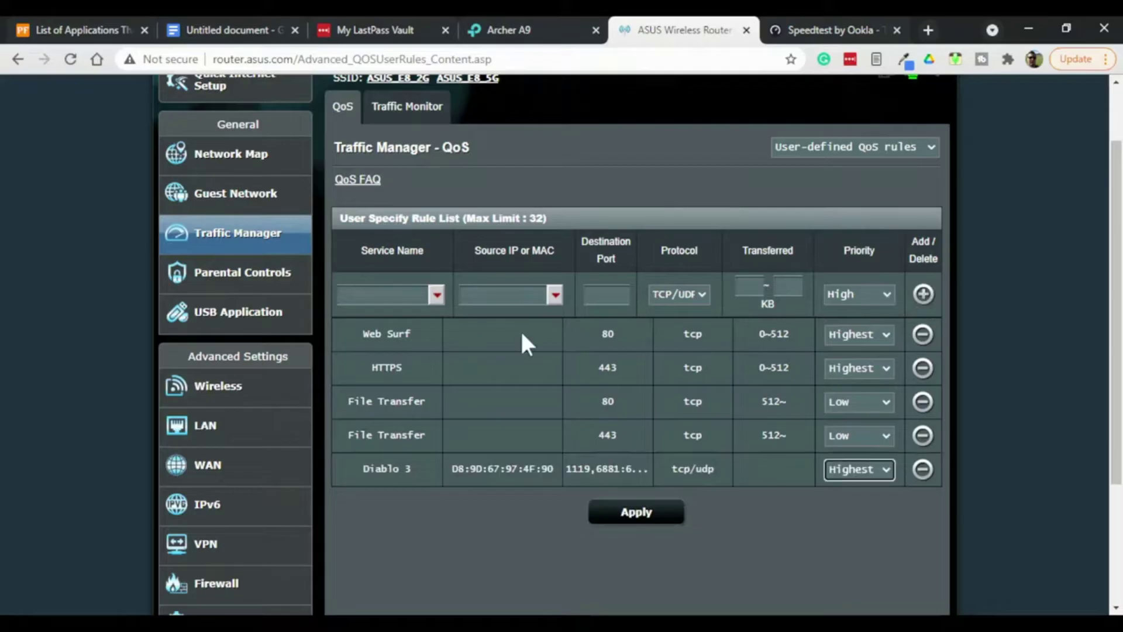
Step: Apply the Diablo 3 rule and lower the Web Surf and HTTPS priorities to Medium
click(646, 522)
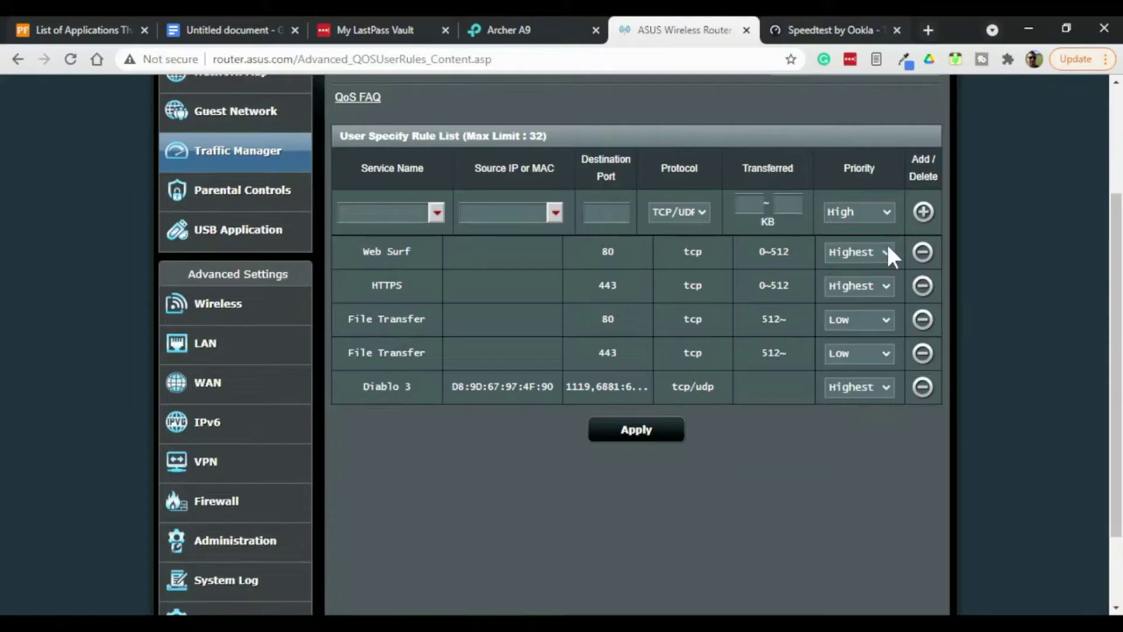
click(859, 290)
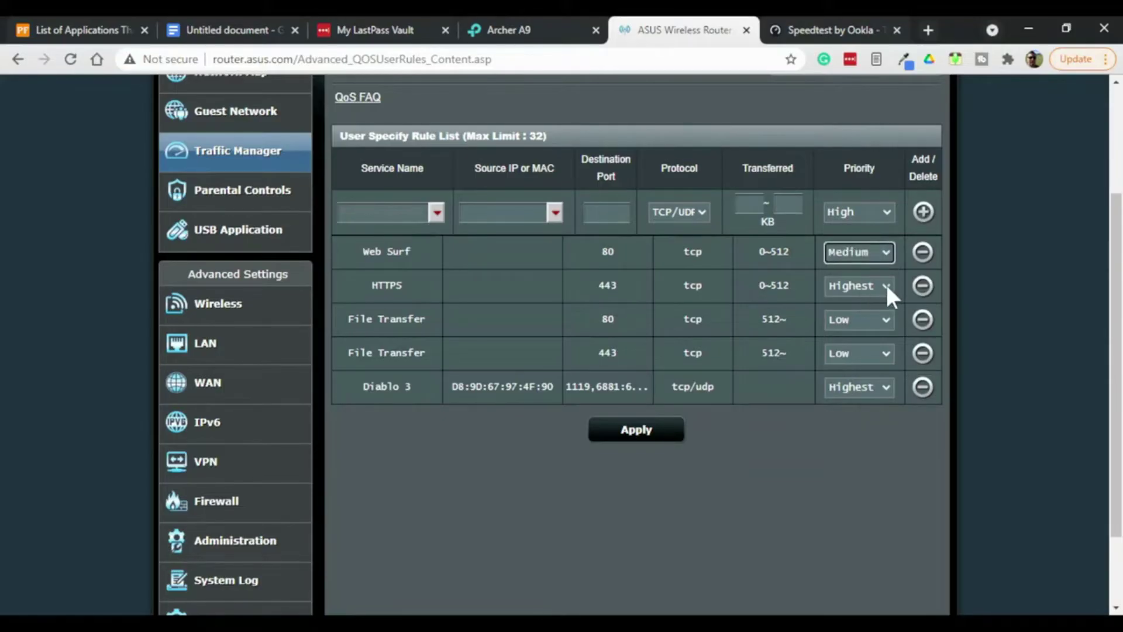
click(881, 310)
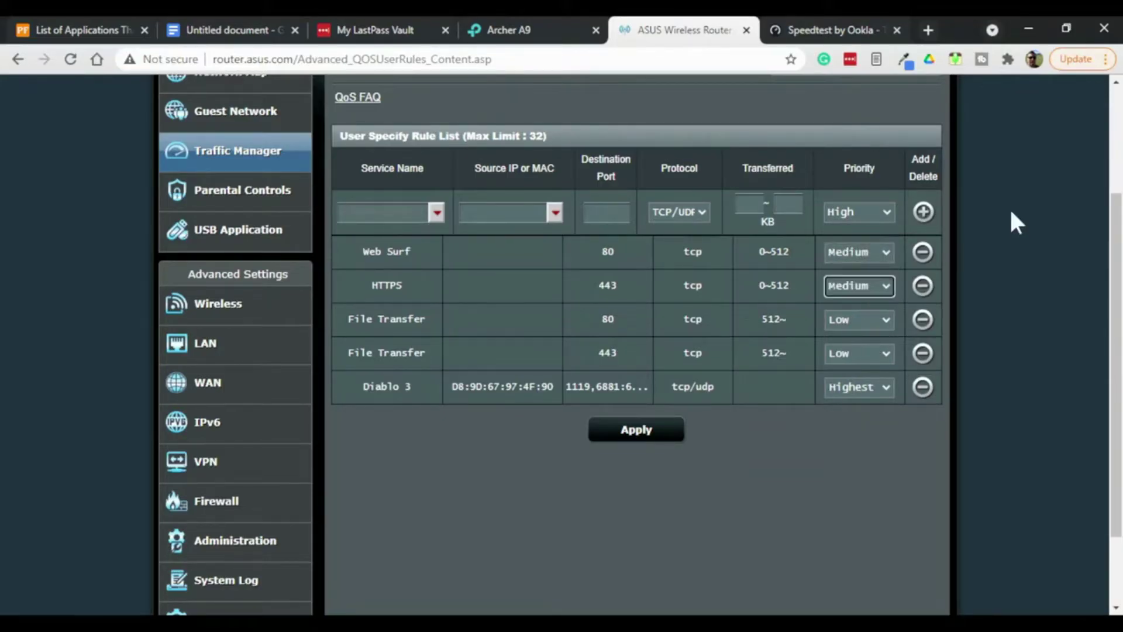
Step: Browse the Service Name list for Halo without selecting anything
scroll(617, 246, up, 3)
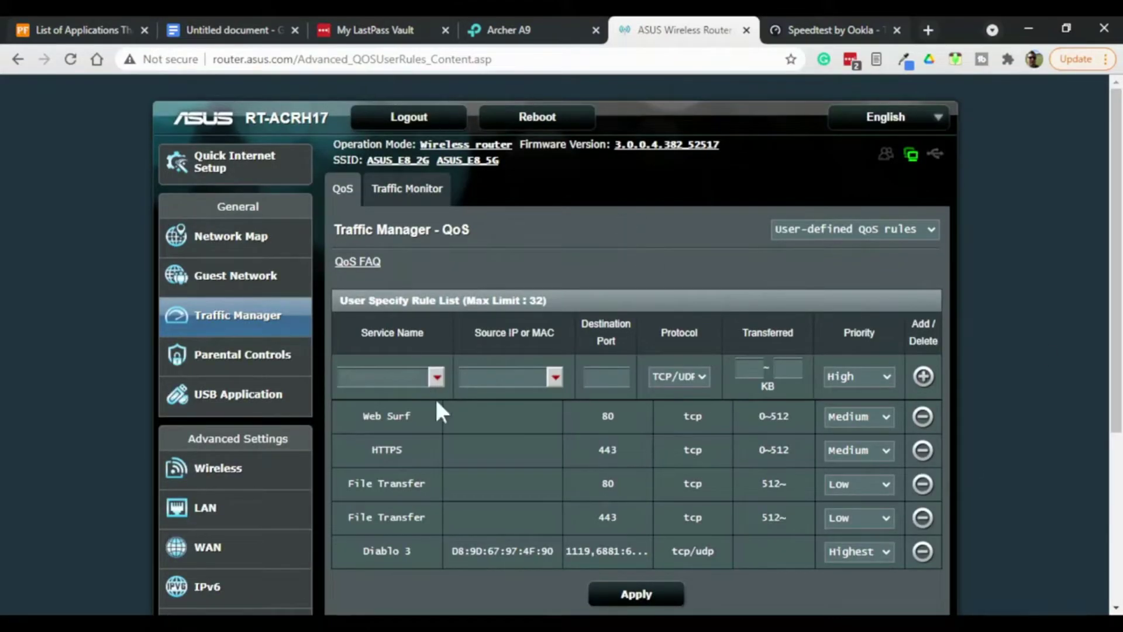
click(437, 378)
scroll(444, 479, down, 10)
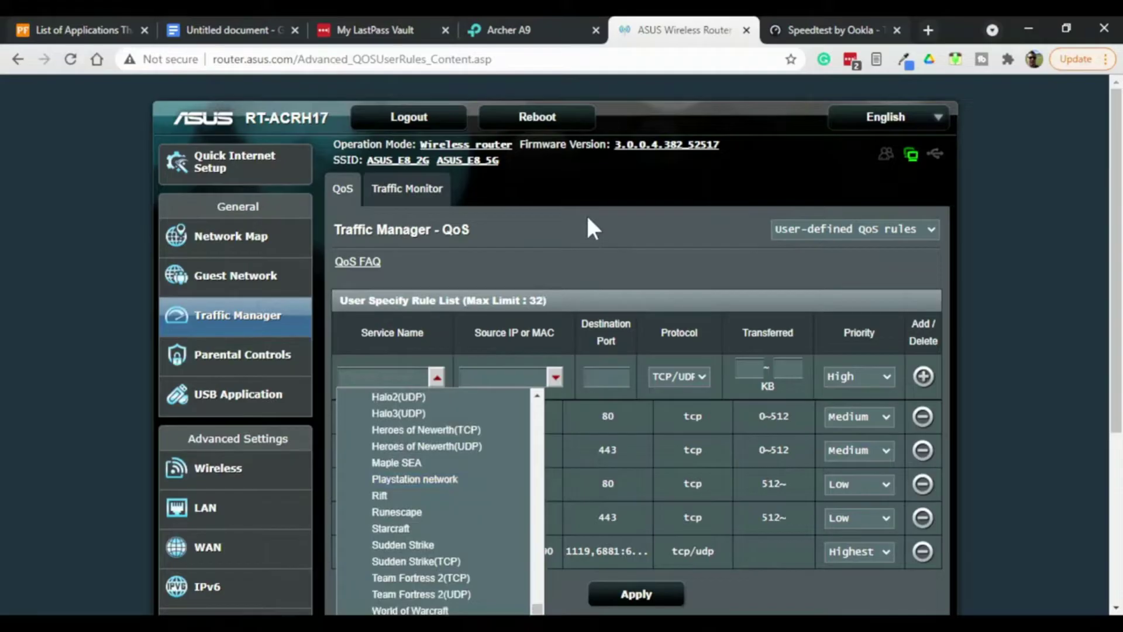
click(648, 222)
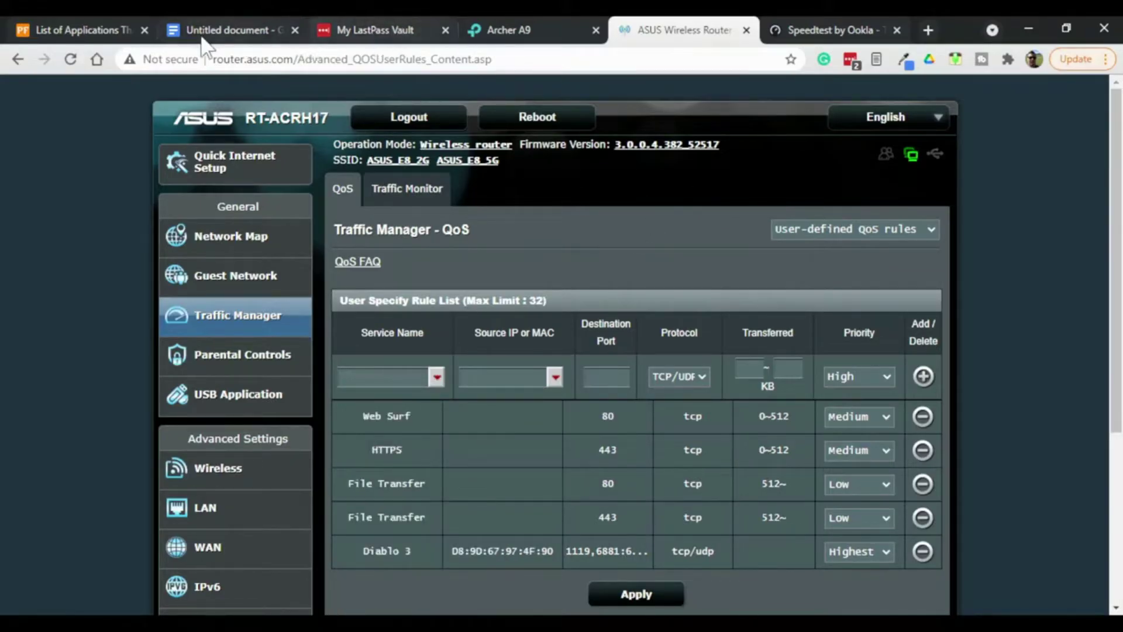
Step: Scroll PortForward.com's 'Applications that start with H' list down to the Halo port entries
click(80, 26)
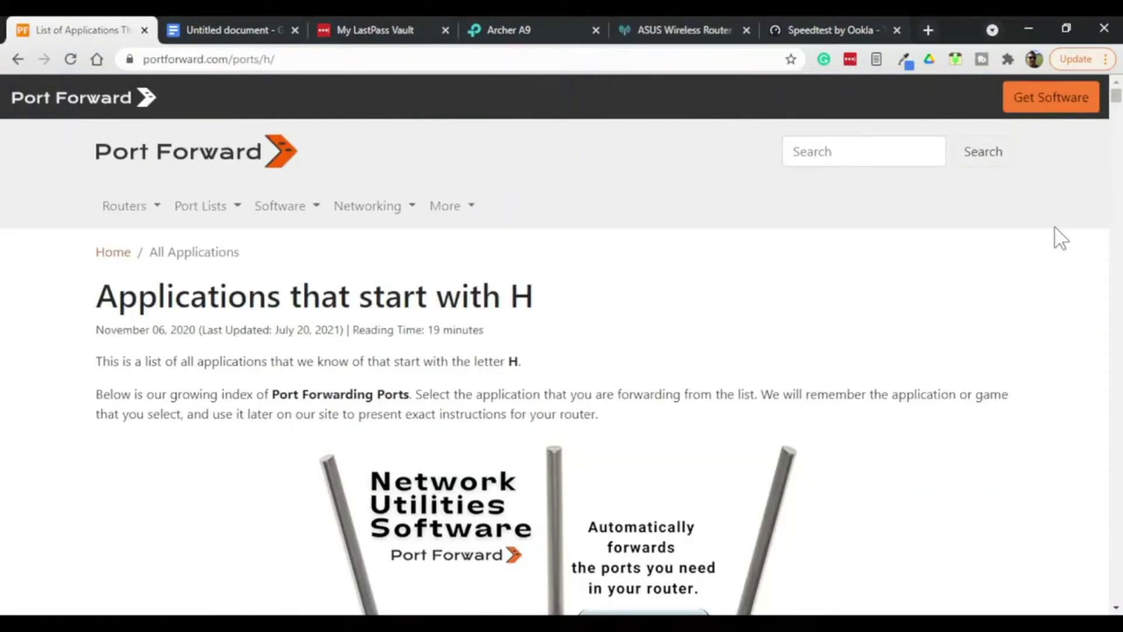
scroll(1058, 240, down, 6)
scroll(1057, 245, down, 3)
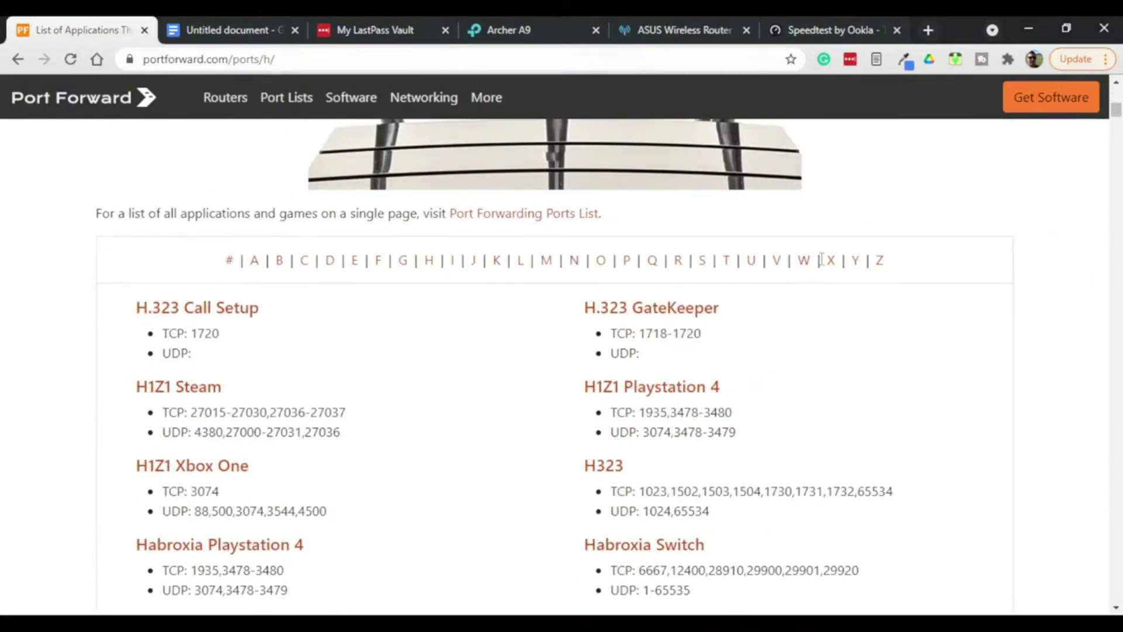
scroll(971, 281, down, 15)
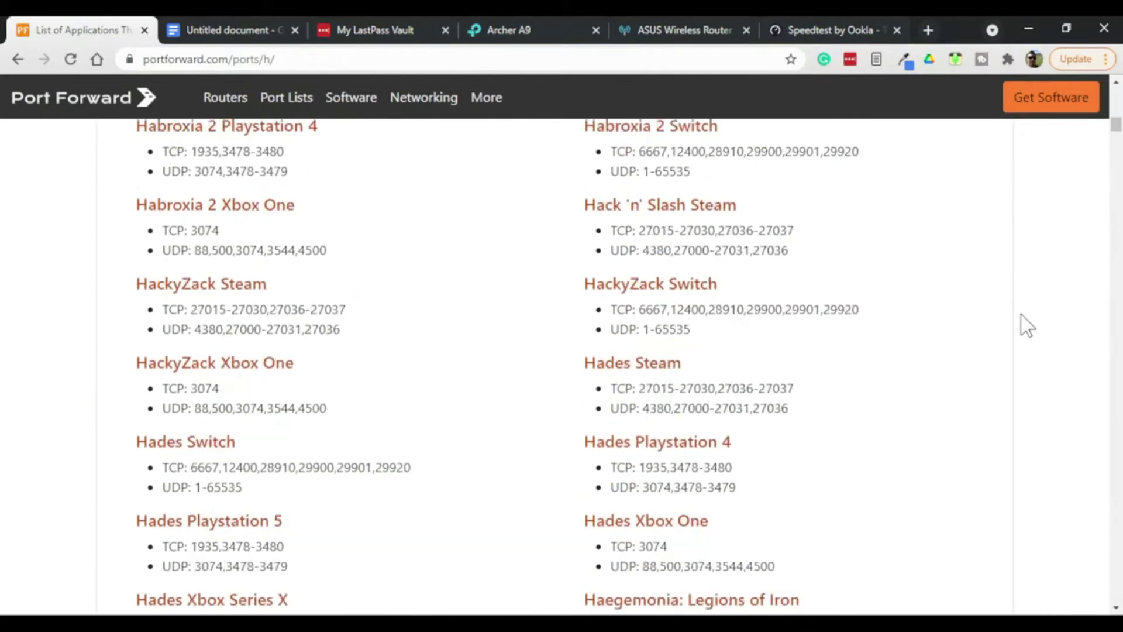
scroll(965, 304, down, 14)
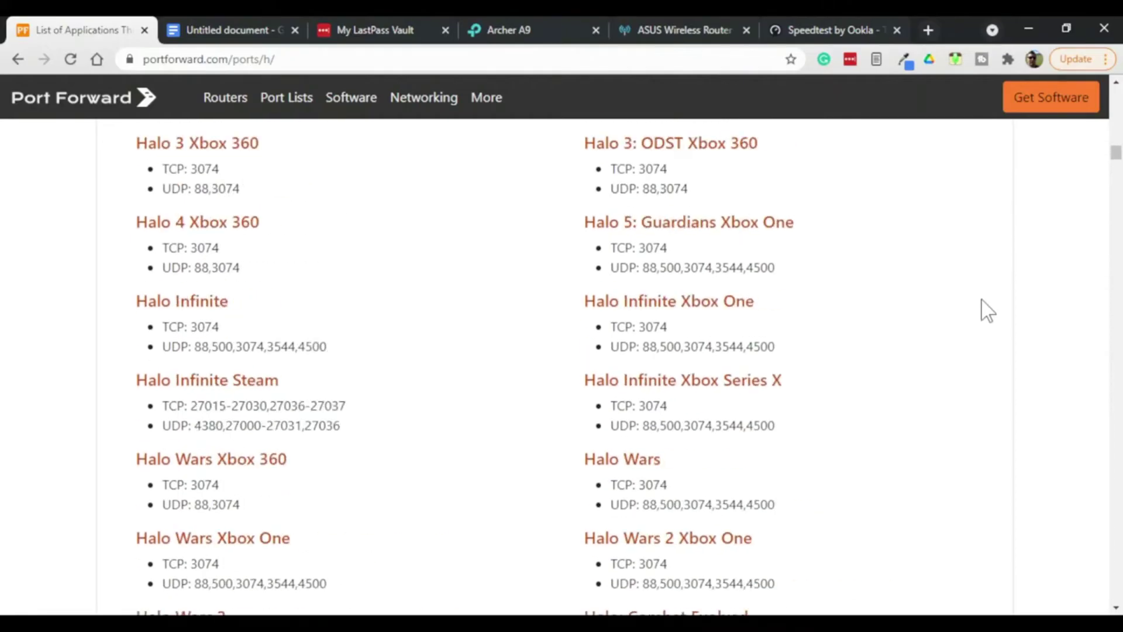
scroll(987, 310, up, 5)
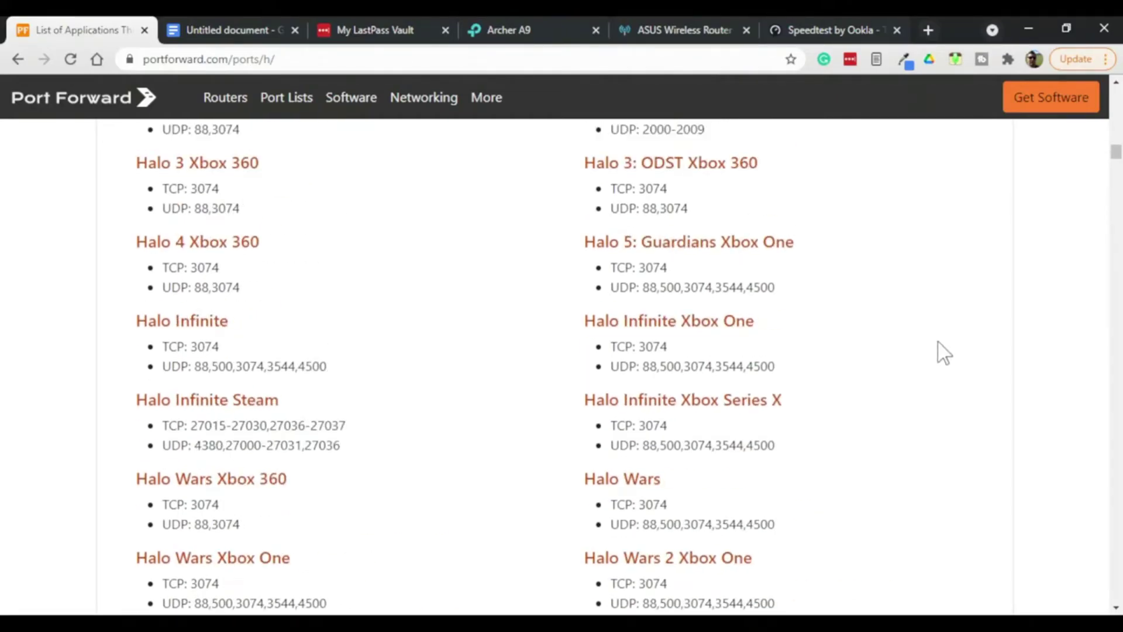
scroll(938, 346, down, 3)
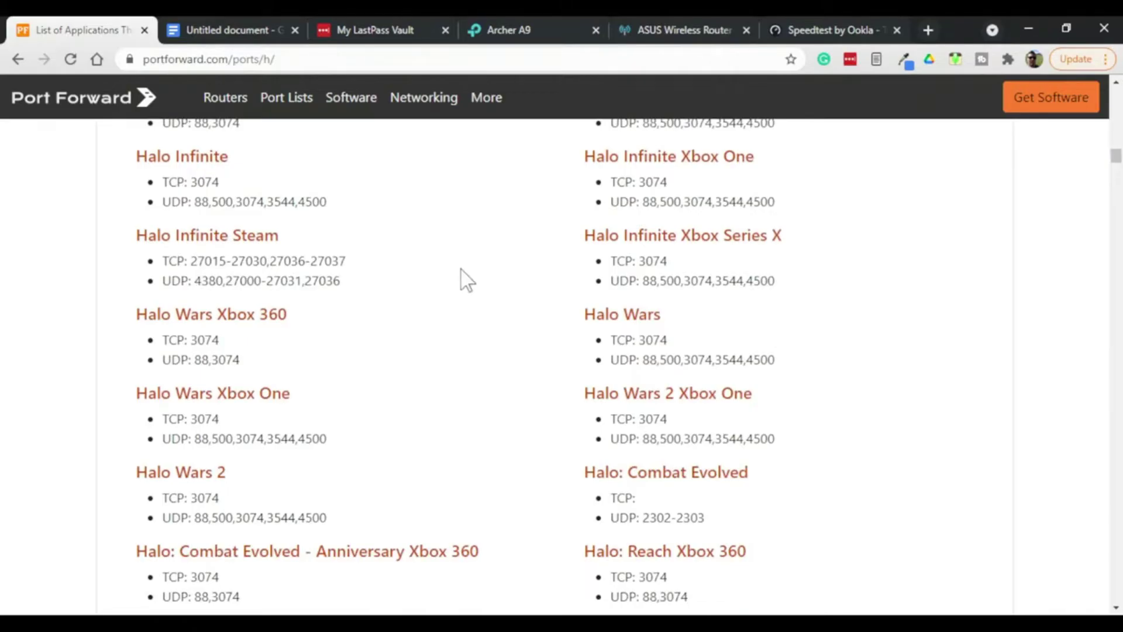
Step: Add a 'Halo TCP' QoS rule for the Windows PC with destination port 3074
double_click(192, 417)
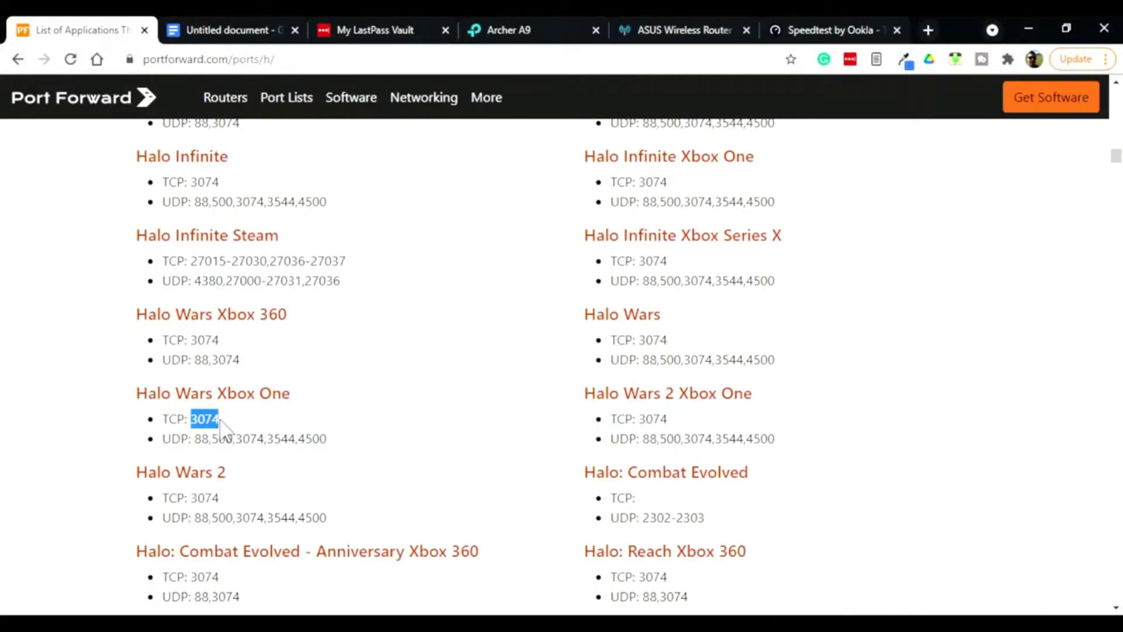
click(728, 35)
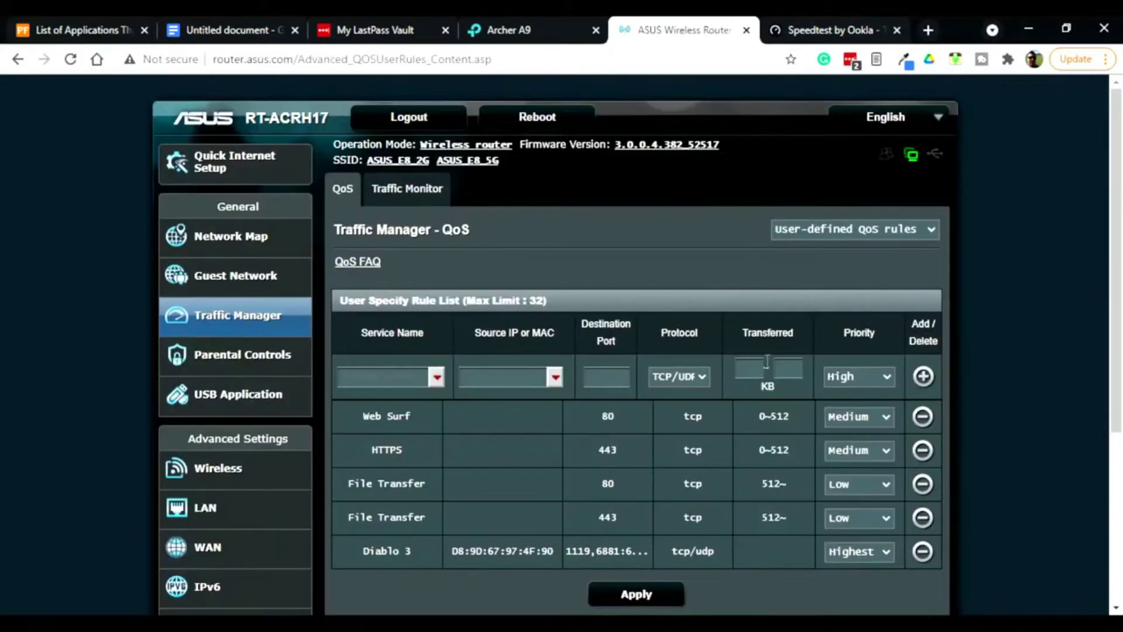
click(395, 378)
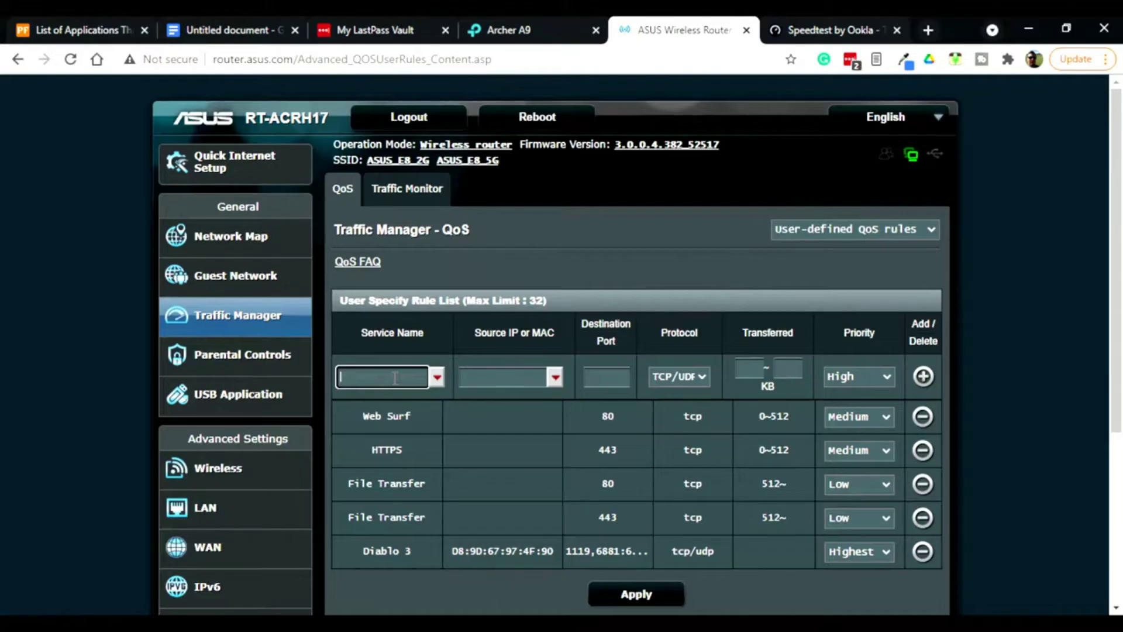
text(Halo TCP)
click(556, 377)
click(515, 391)
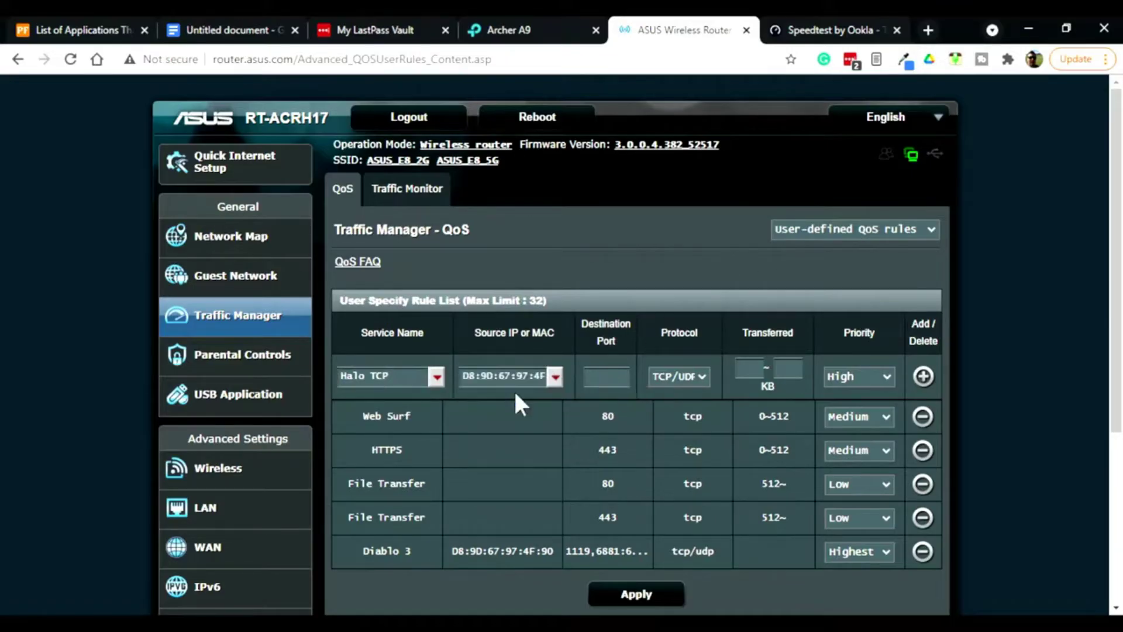
click(601, 374)
text(3074)
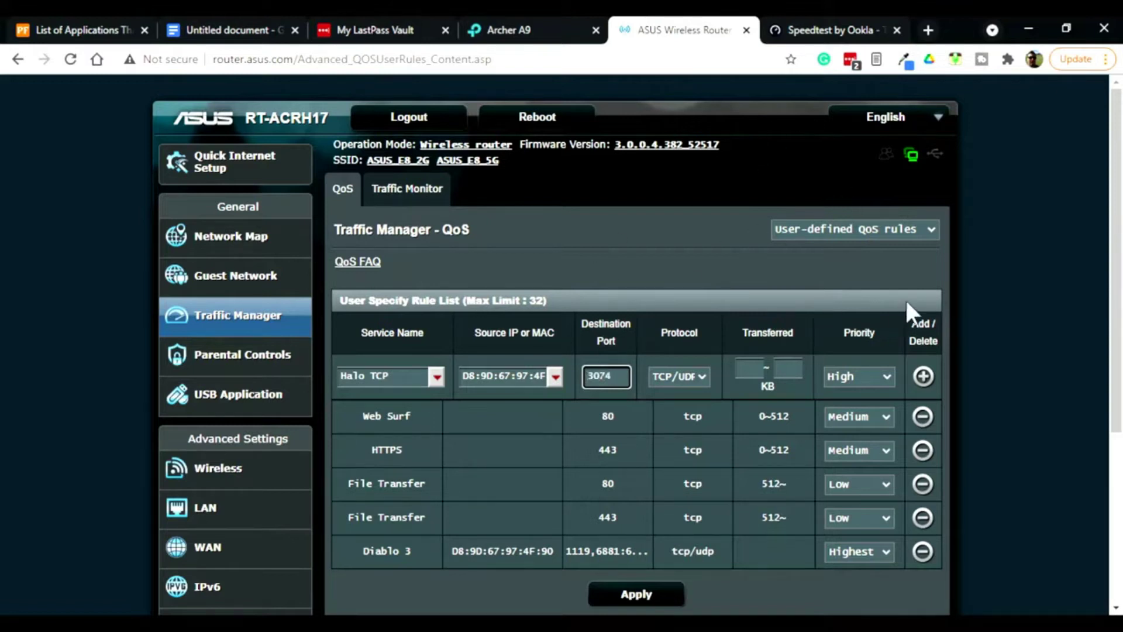
click(923, 376)
click(367, 374)
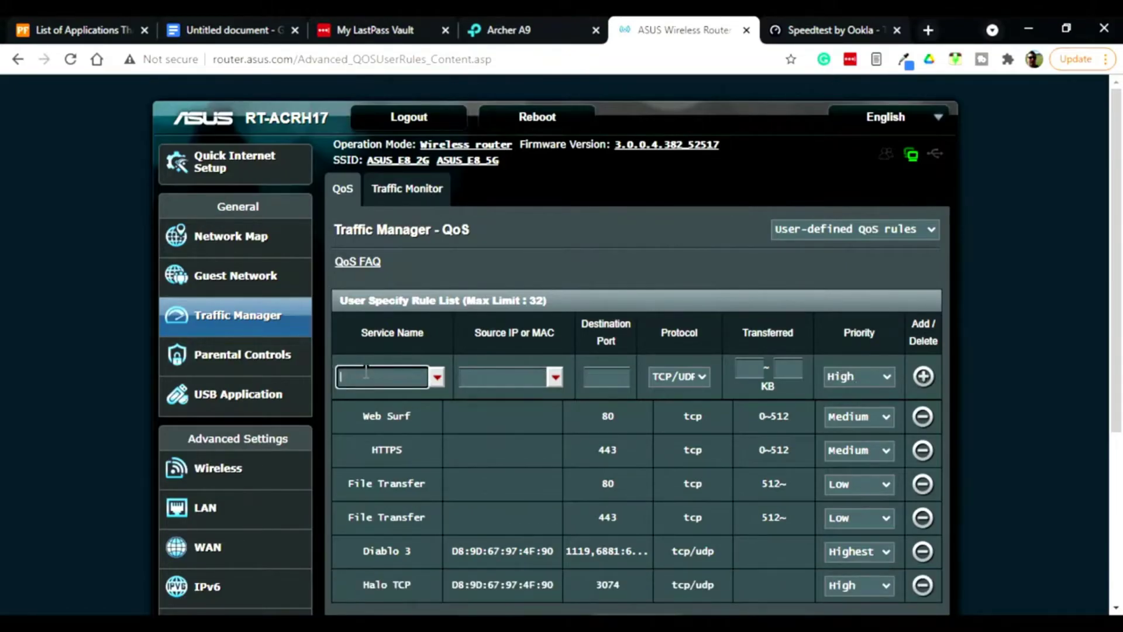
Step: Name the next rule 'Halo UDP' and choose the Windows PC as its source
text(Halo UDP)
click(555, 380)
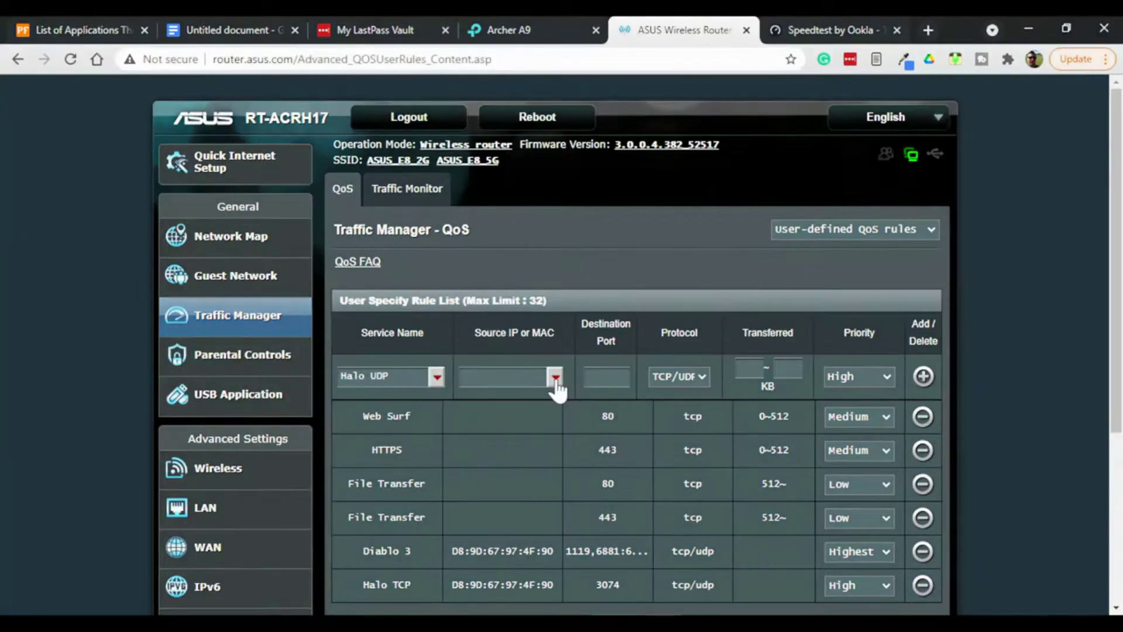
click(525, 394)
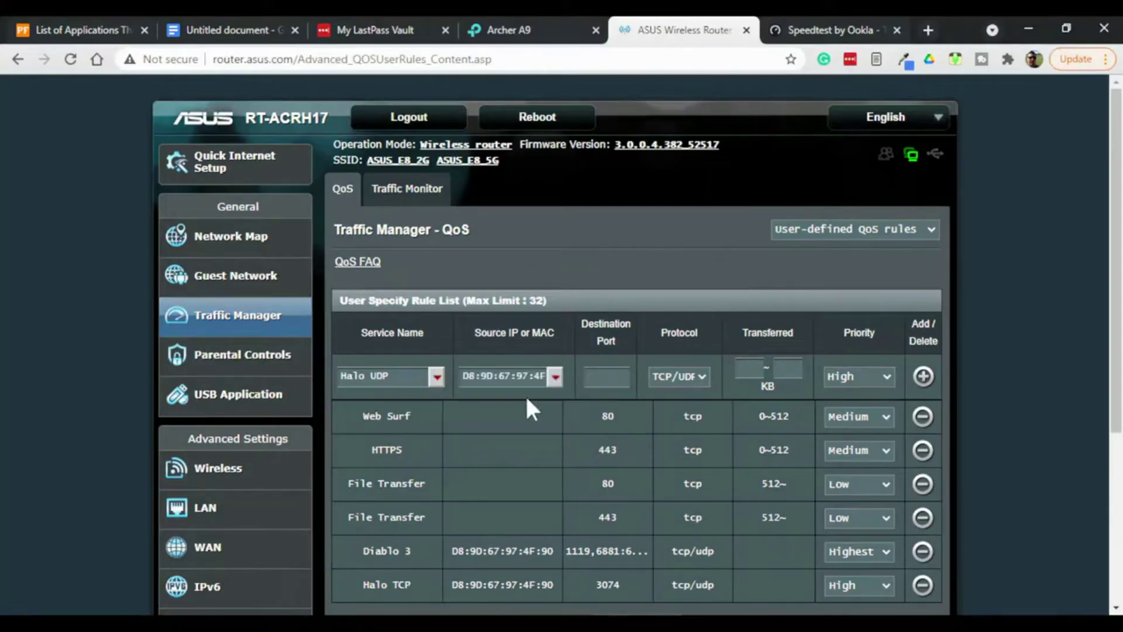
Step: Copy UDP ports 88,500,3074,3544,4500 from Port Forward into Destination Port and add the rule
click(67, 32)
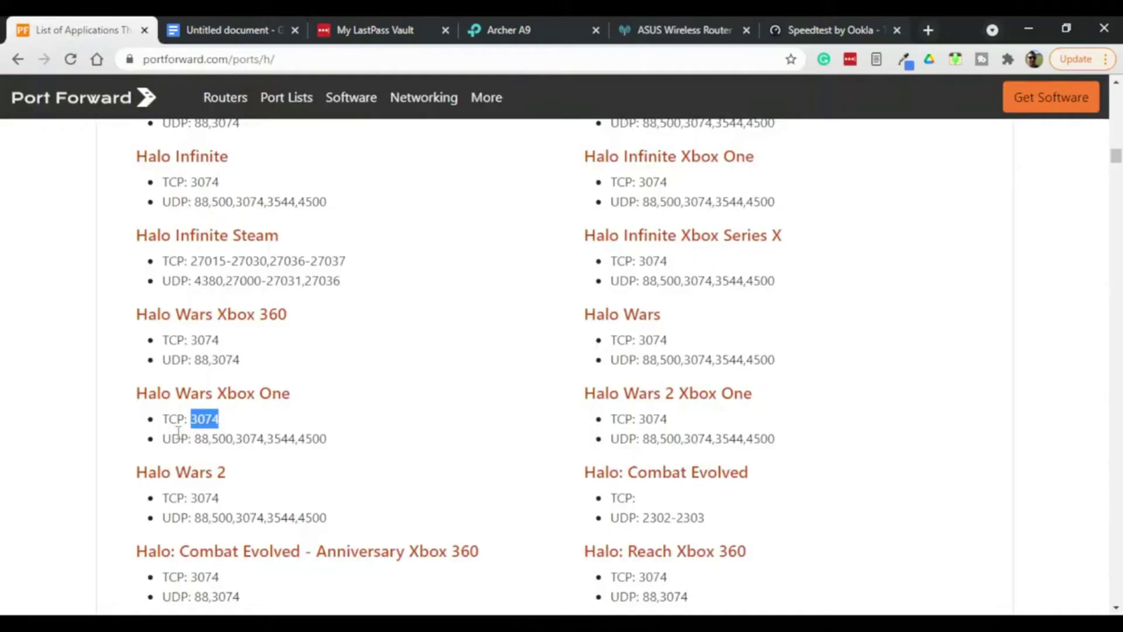
click(198, 436)
drag(198, 436, 329, 438)
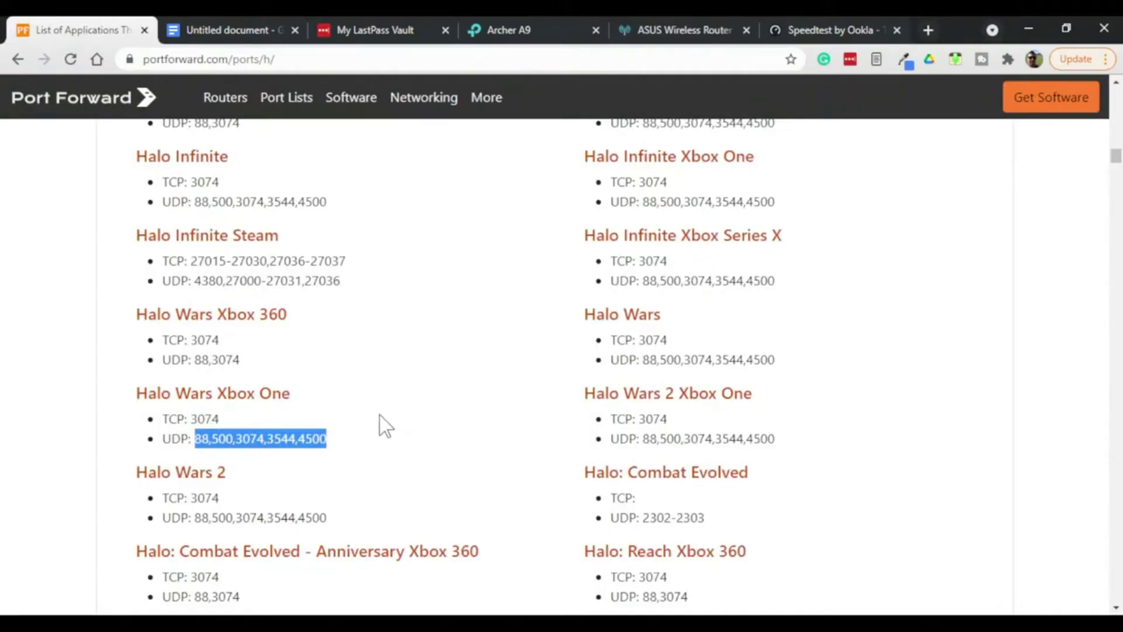
click(677, 31)
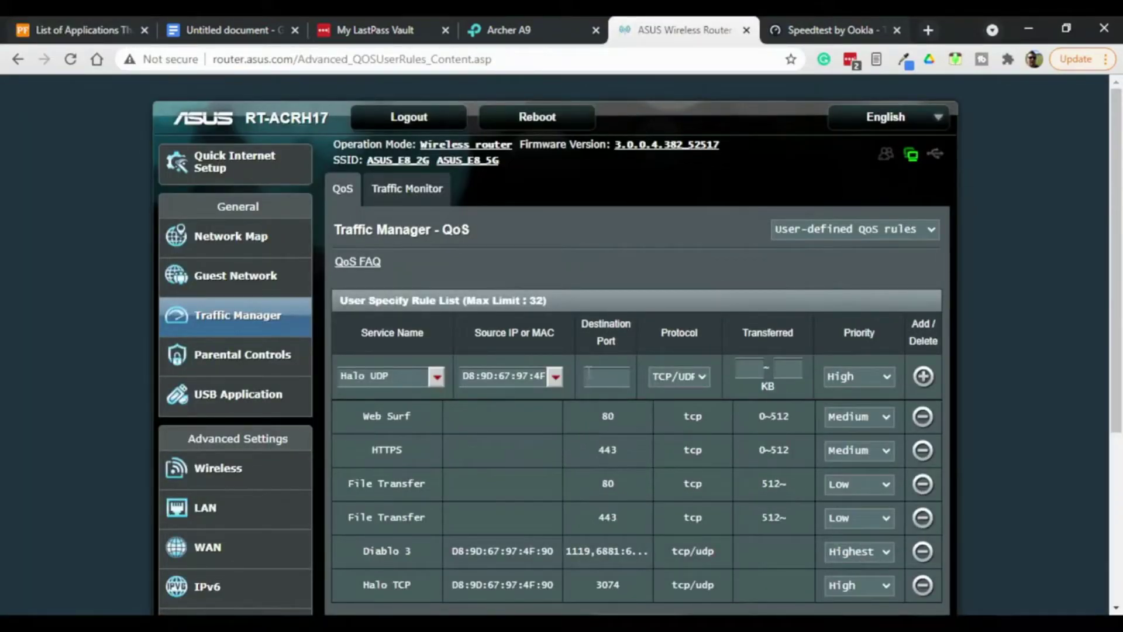
click(591, 370)
key(ctrl+v)
key(ctrl+f)
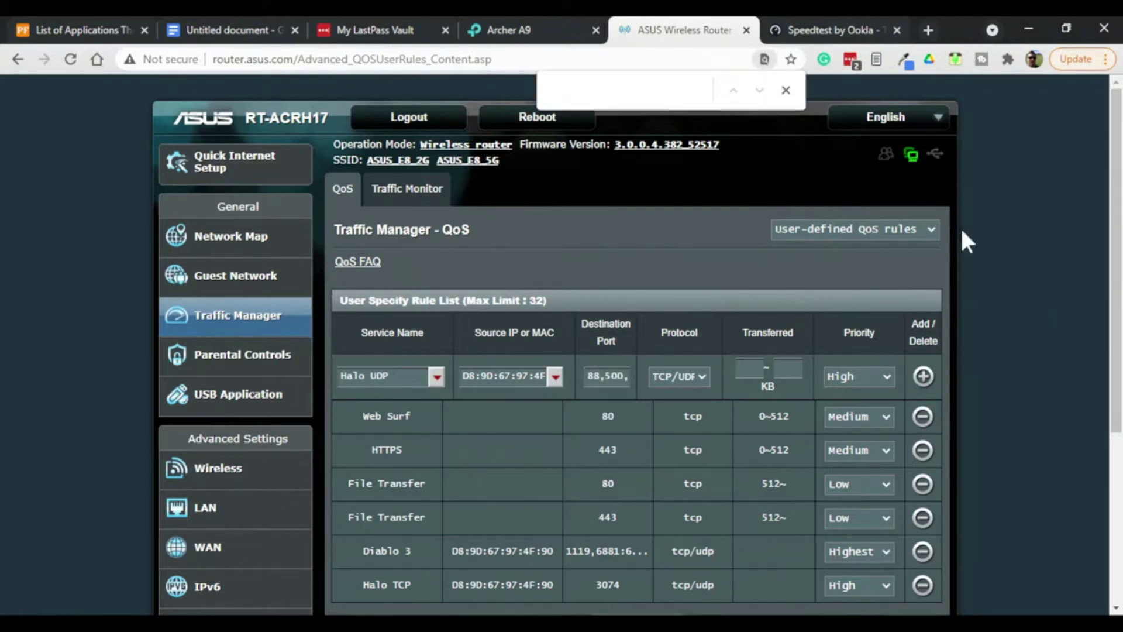
click(923, 376)
scroll(1006, 287, down, 4)
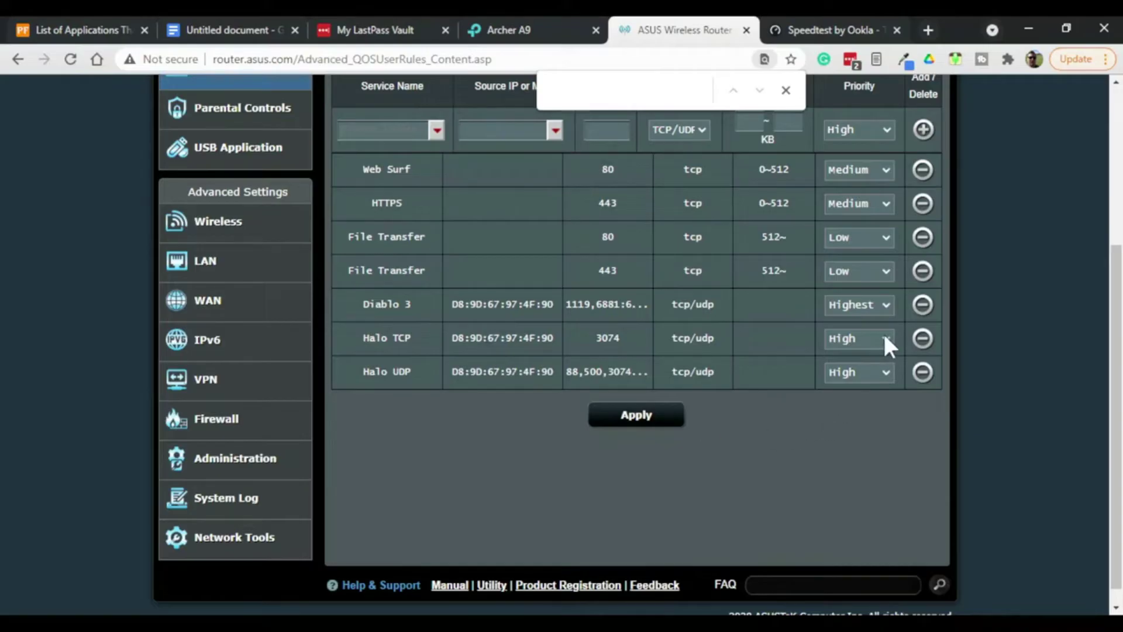
Step: Set the Halo TCP and Halo UDP priorities to Highest and Diablo 3's to High
click(872, 345)
click(872, 352)
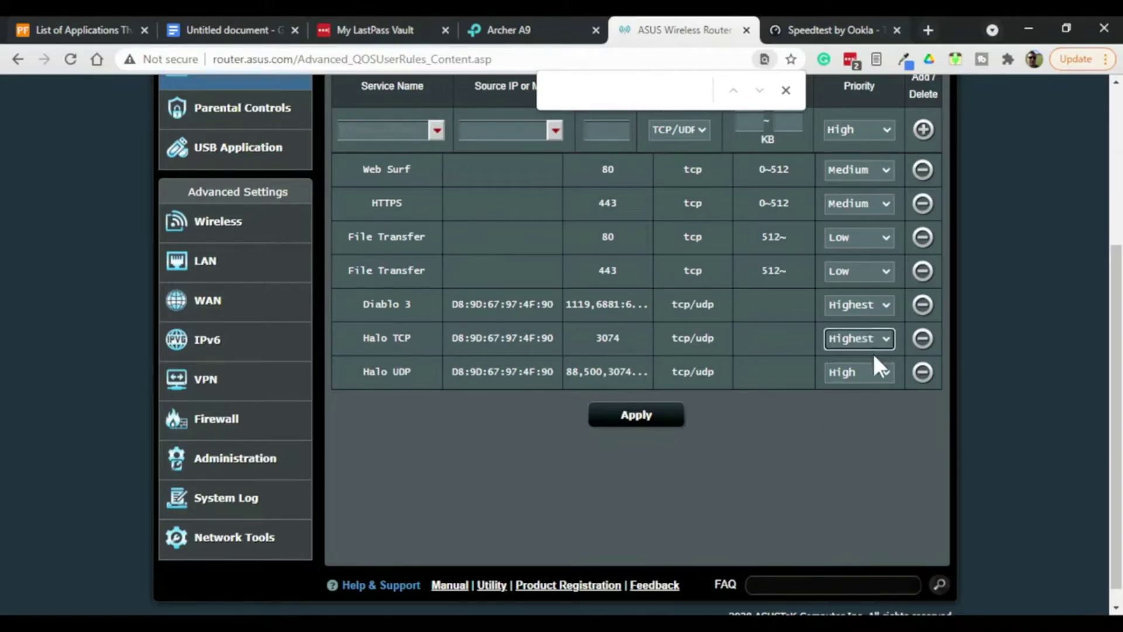
click(890, 382)
click(873, 388)
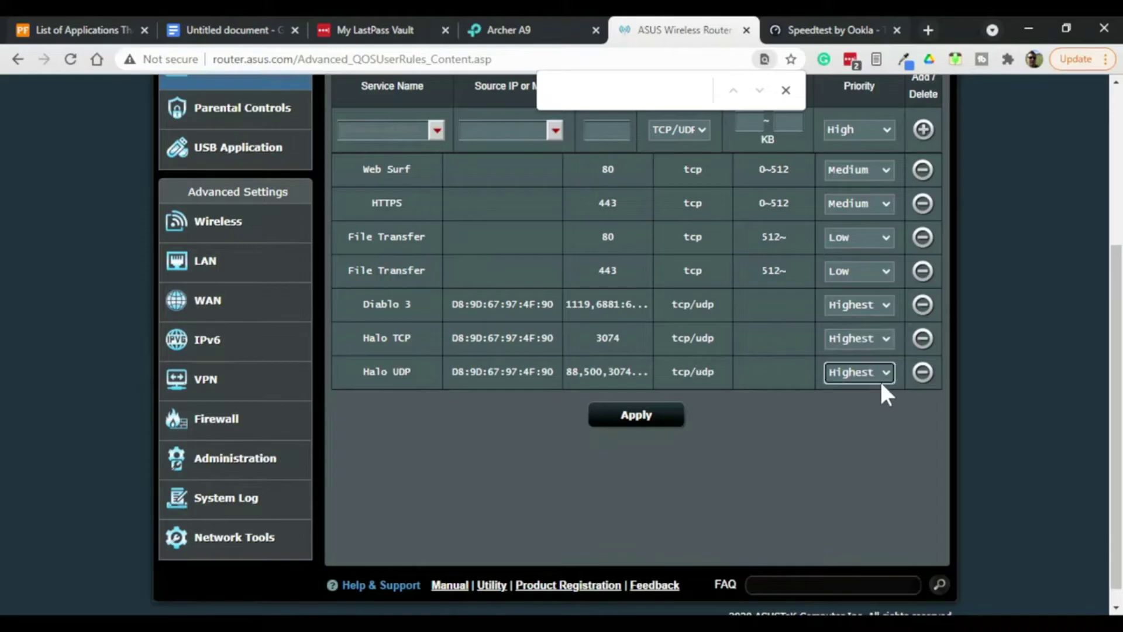
click(886, 304)
click(859, 333)
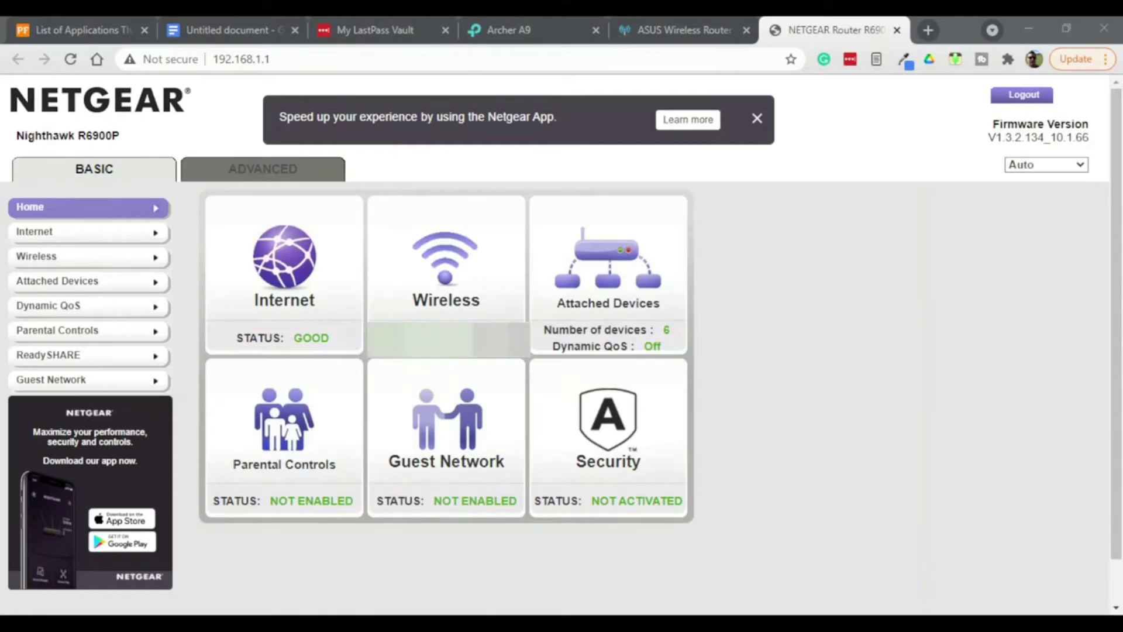
Step: Tick Enable Dynamic QoS on the Netgear router and apply it, triggering a reboot
click(64, 305)
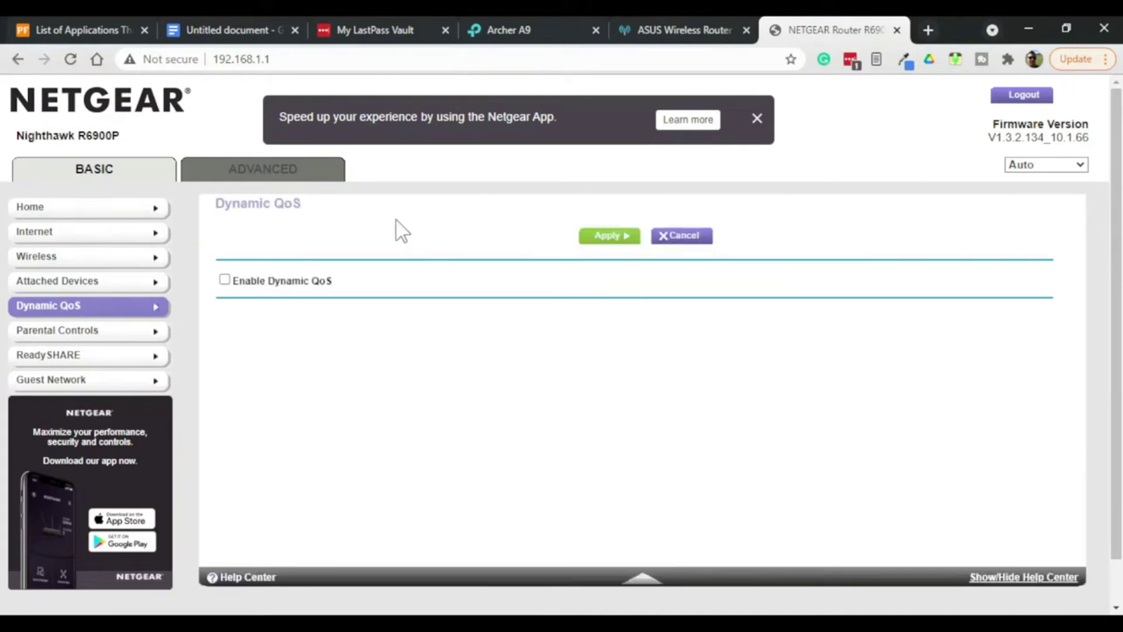
click(225, 280)
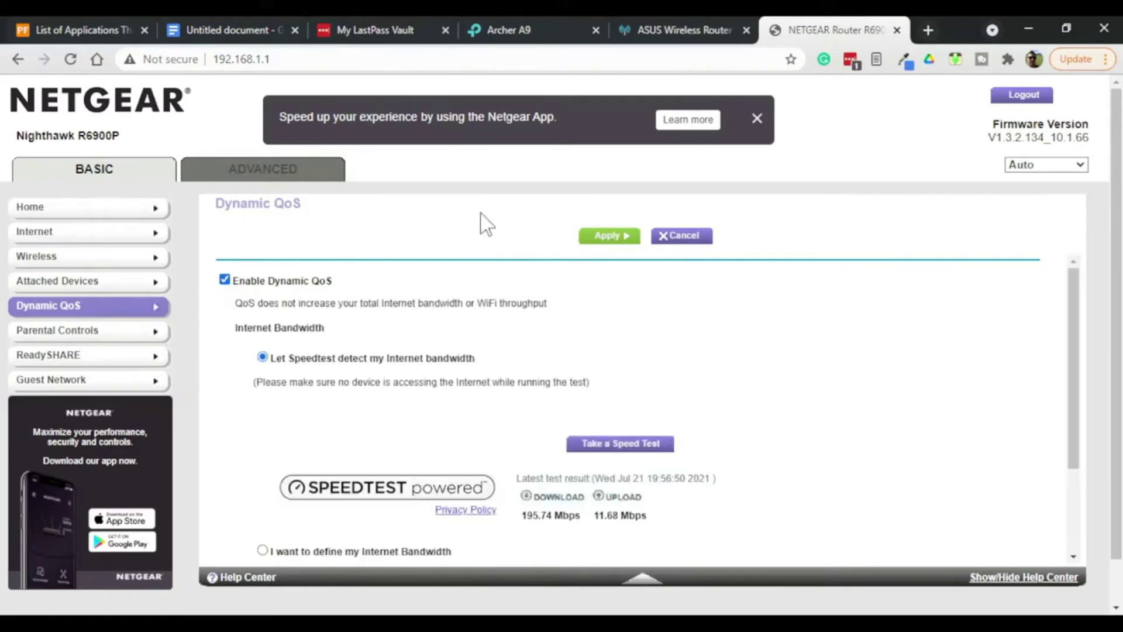
click(614, 239)
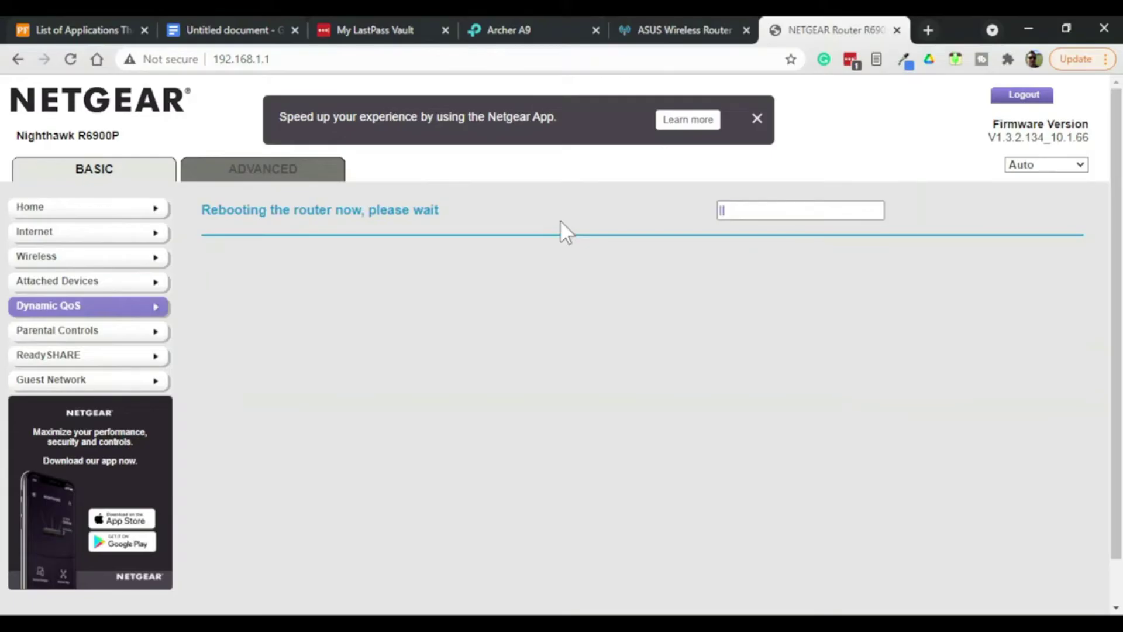
Step: Run a new speed test, measuring 195.61 Mbps down and 11.71 Mbps up
scroll(850, 261, down, 1)
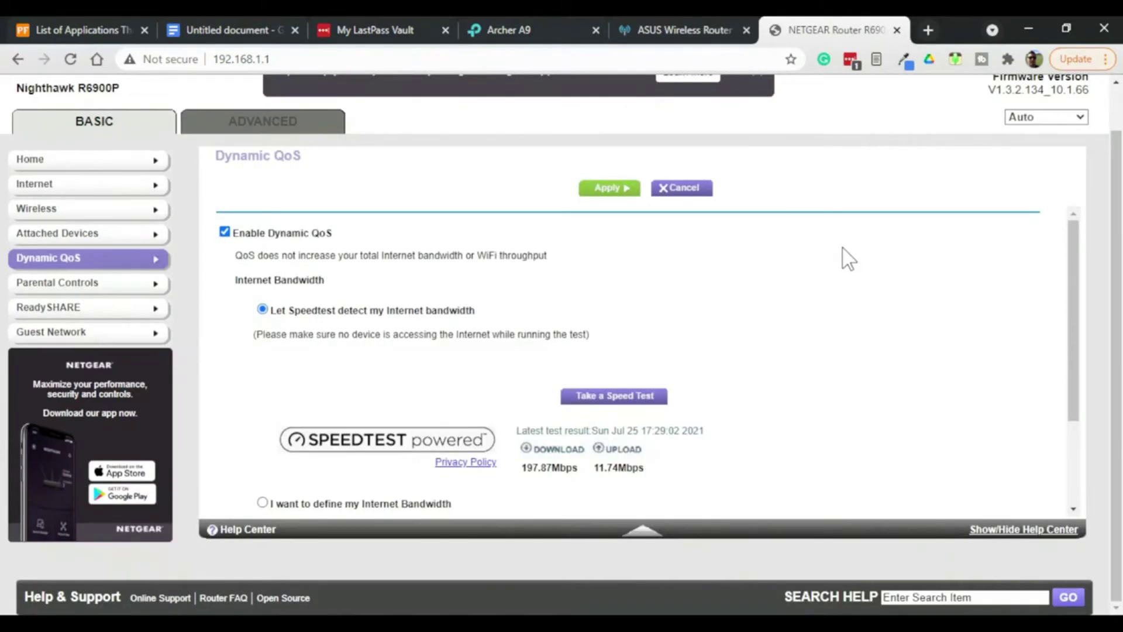
scroll(853, 275, down, 2)
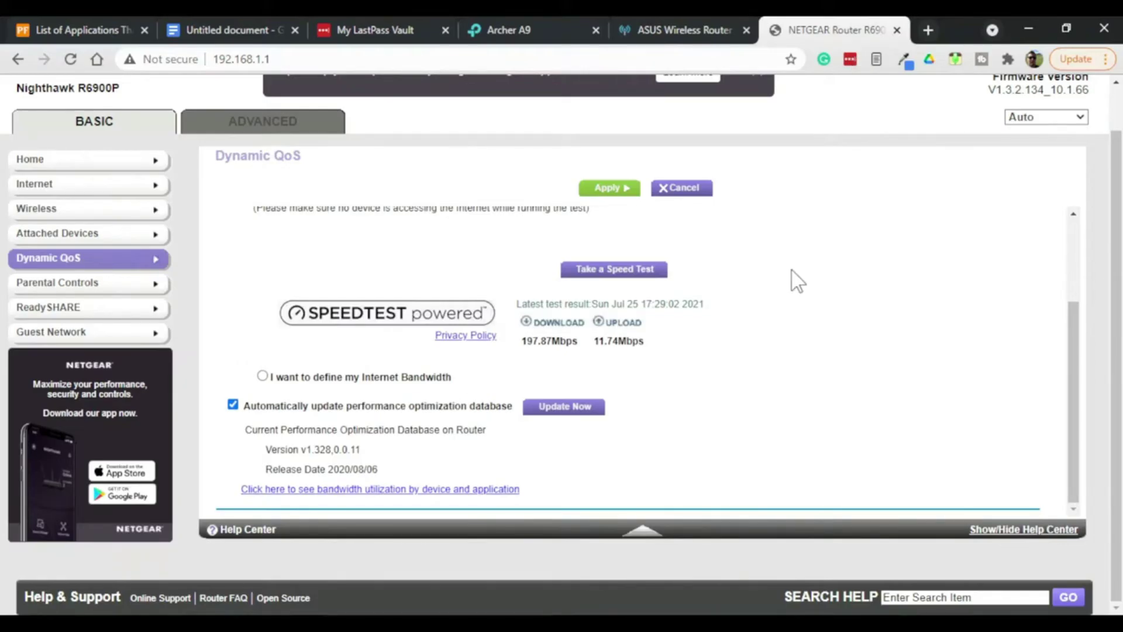
click(595, 272)
Step: From the bandwidth utilization list, set the Dell PC's device priority to Low
click(468, 490)
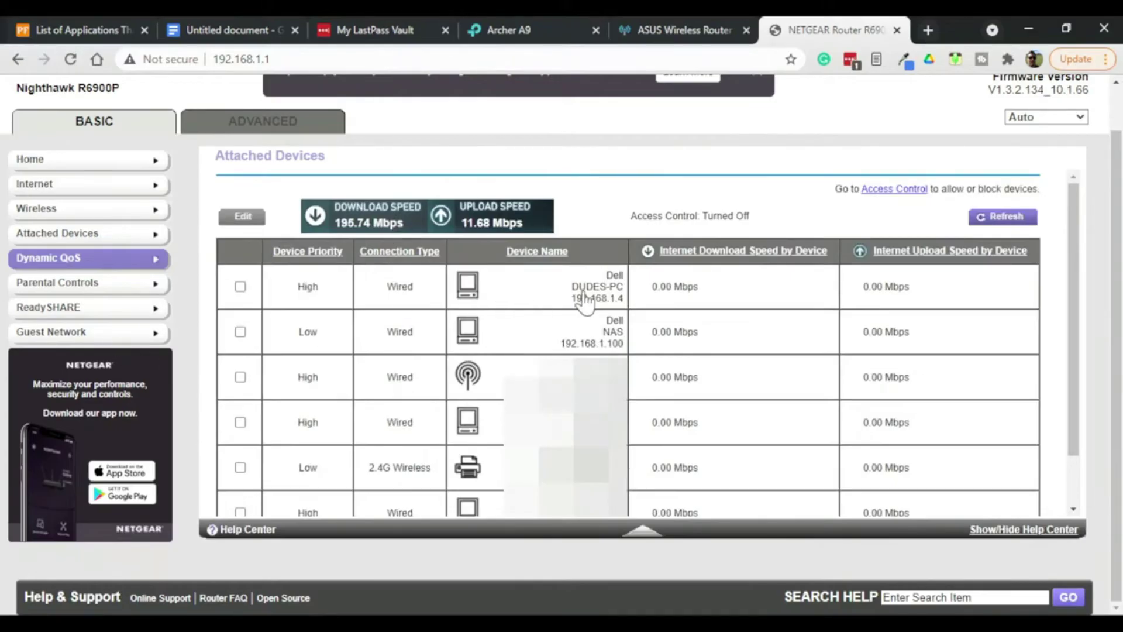
click(240, 287)
click(242, 216)
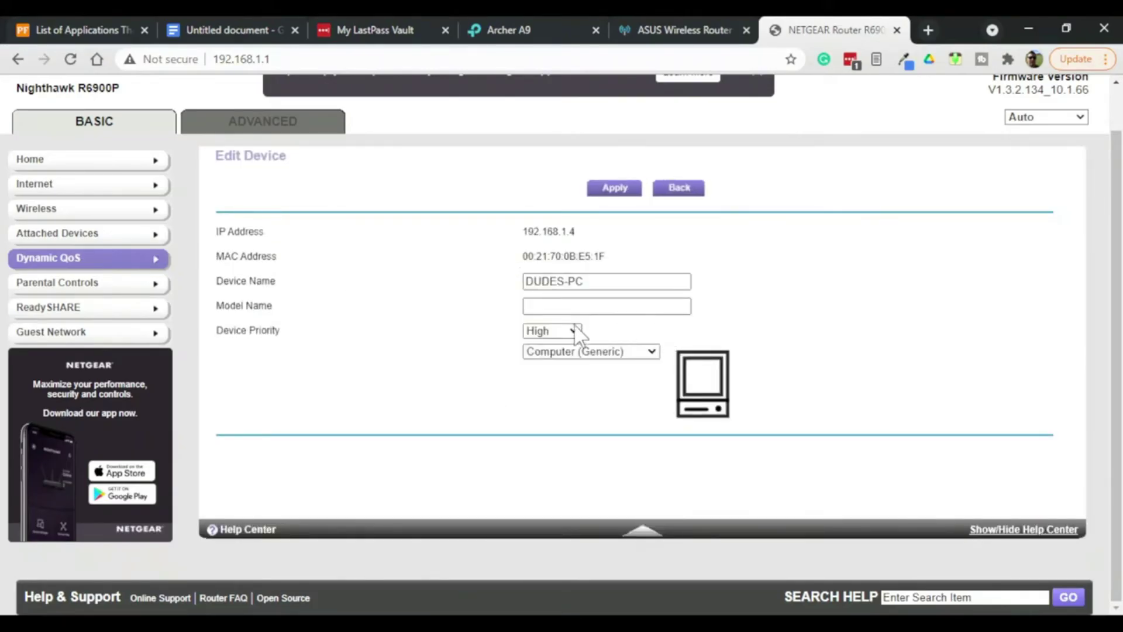
click(574, 331)
click(546, 389)
click(615, 189)
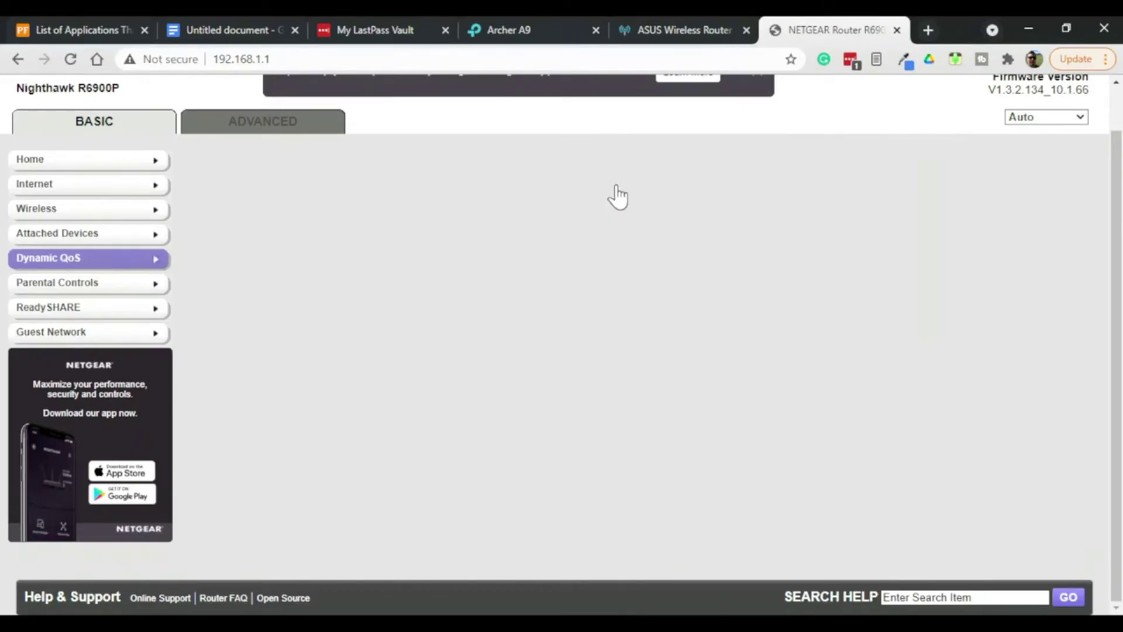
Step: Set the NAS's device priority to High
scroll(878, 327, down, 1)
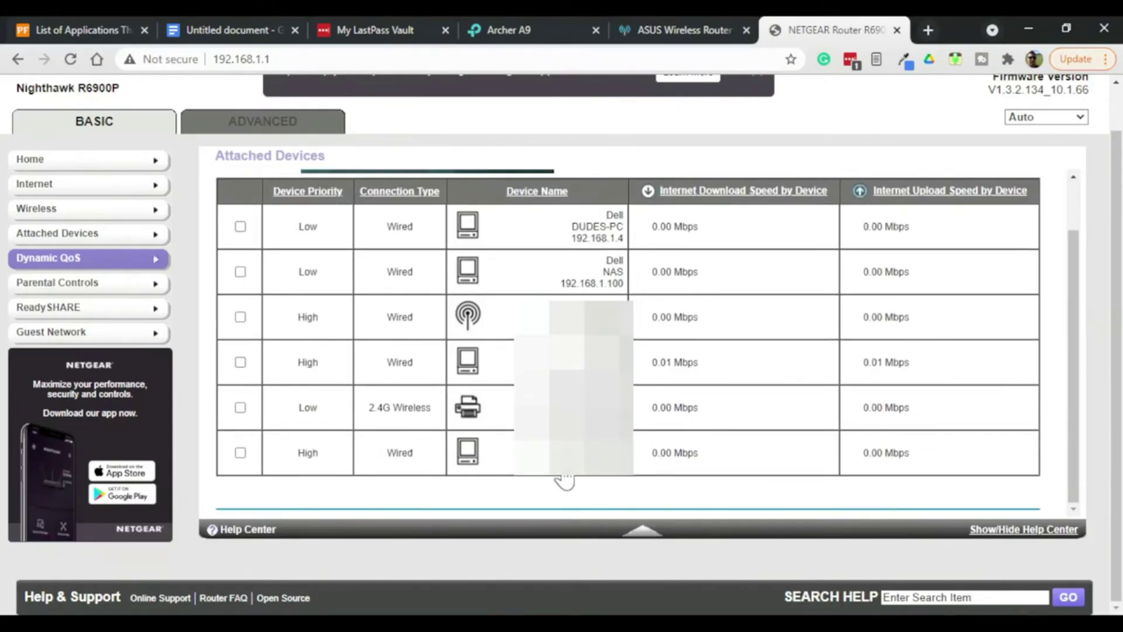
scroll(529, 321, up, 1)
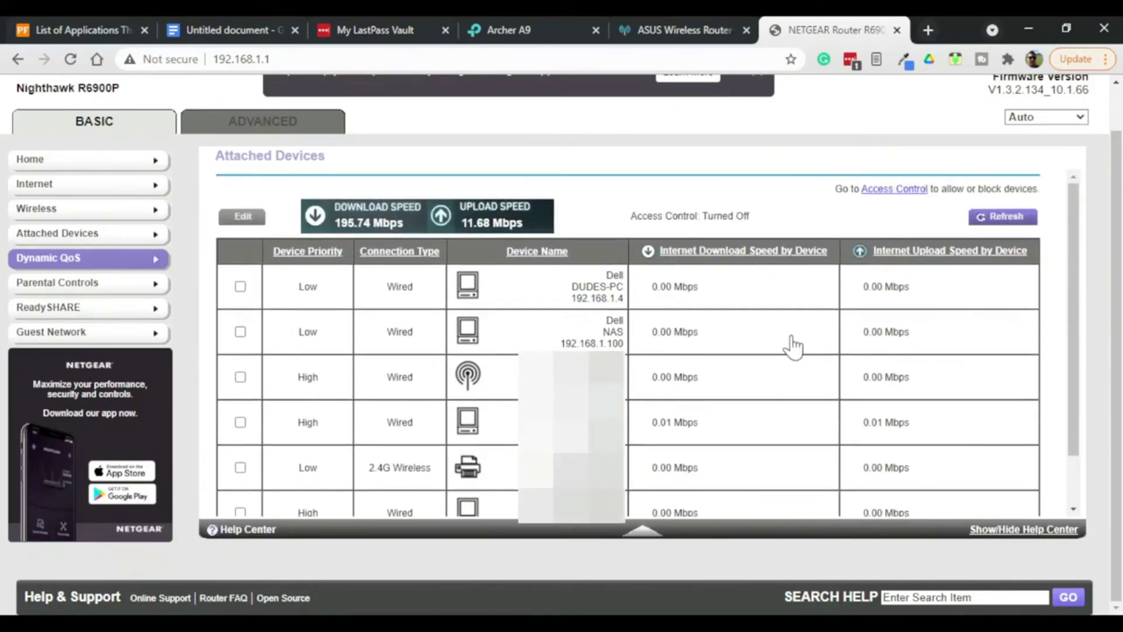
click(241, 331)
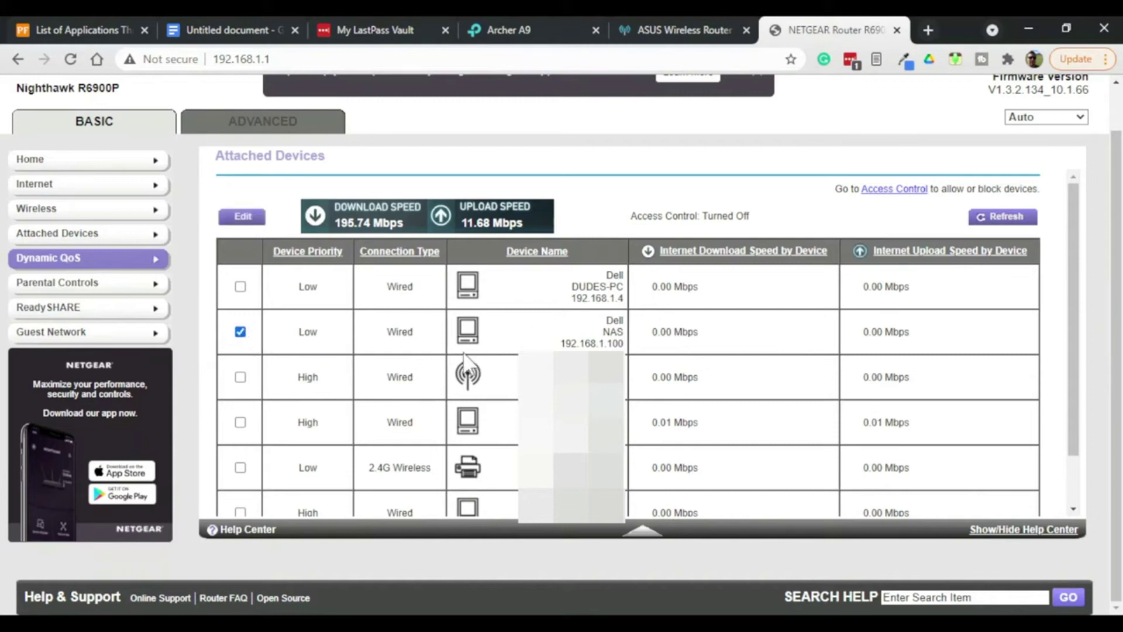
click(252, 218)
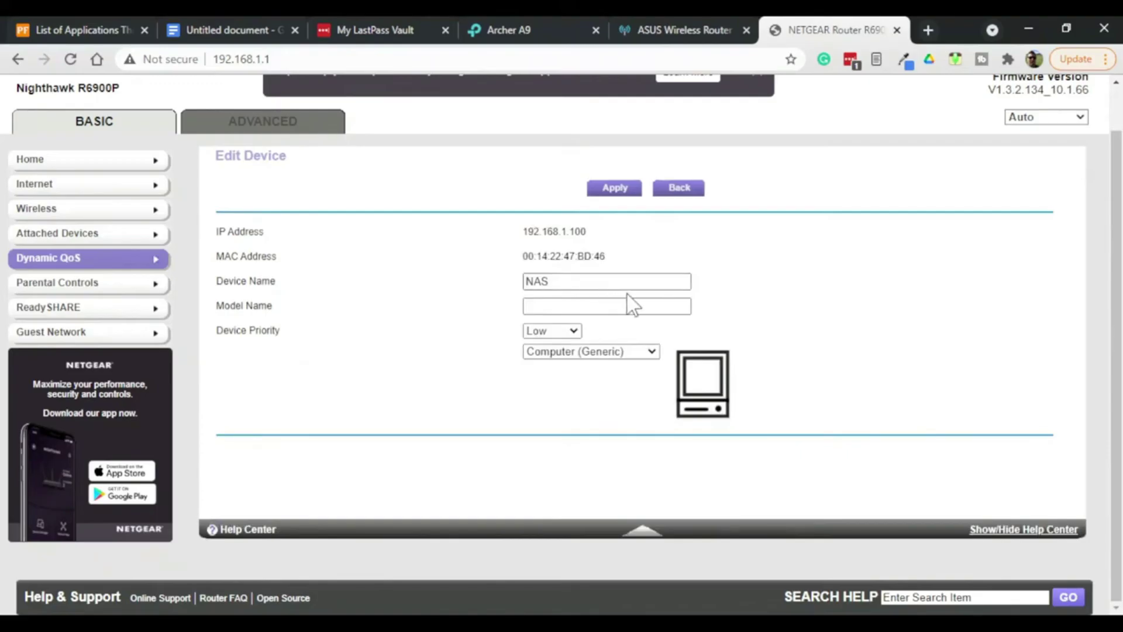
click(573, 331)
click(548, 371)
click(618, 188)
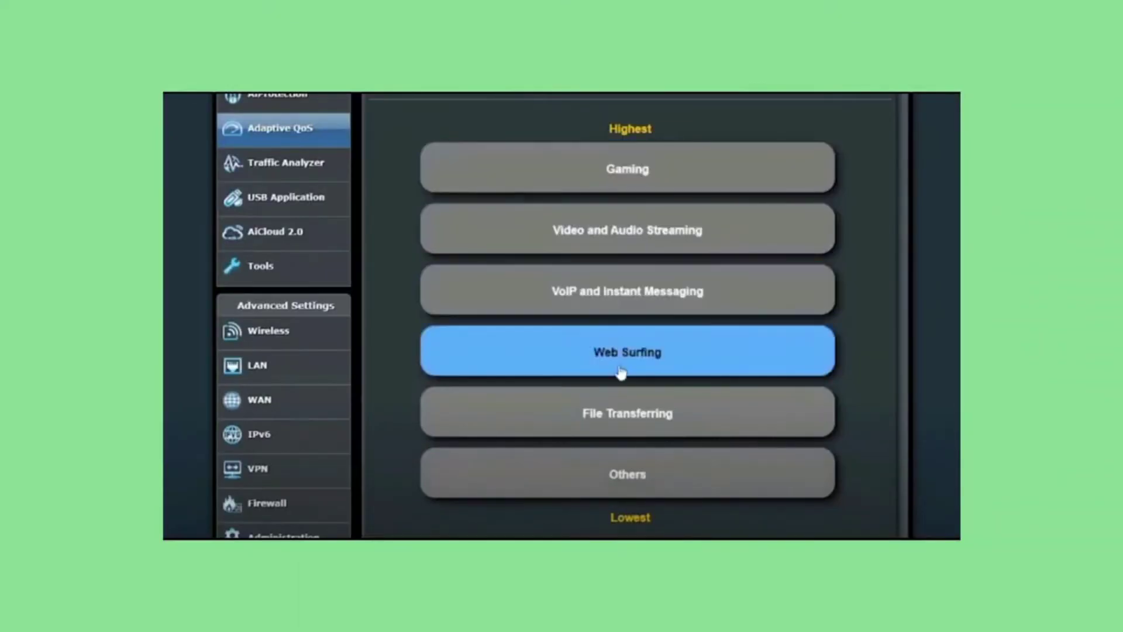
Step: Drag VoIP and Instant Messaging to the top, then Video and Audio Streaming above Gaming
drag(704, 291, 734, 173)
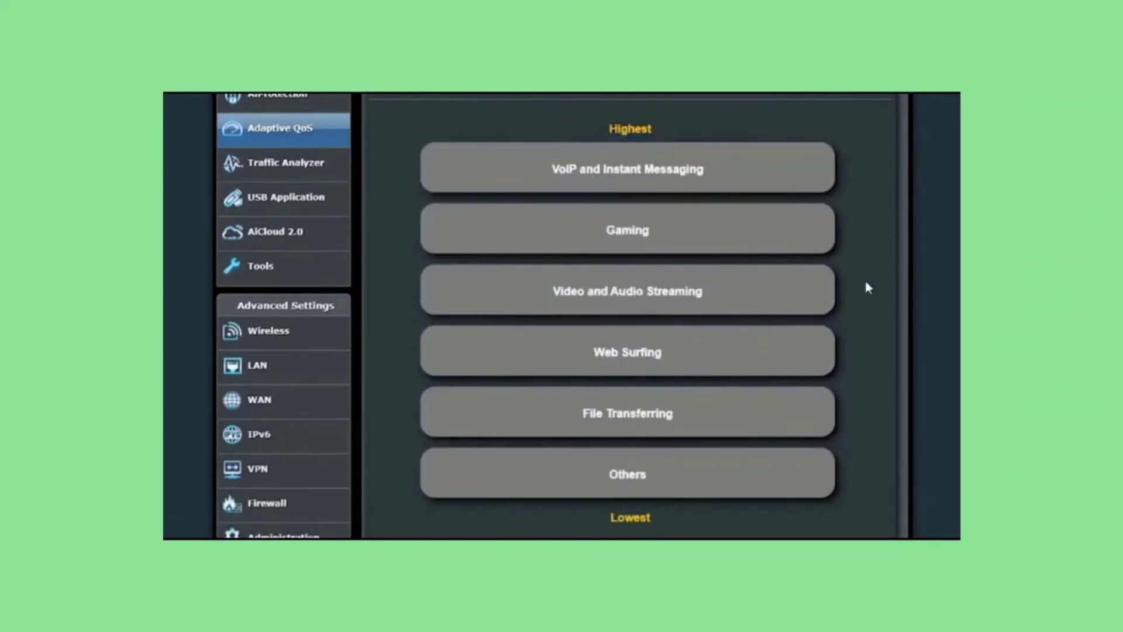
drag(738, 295, 603, 225)
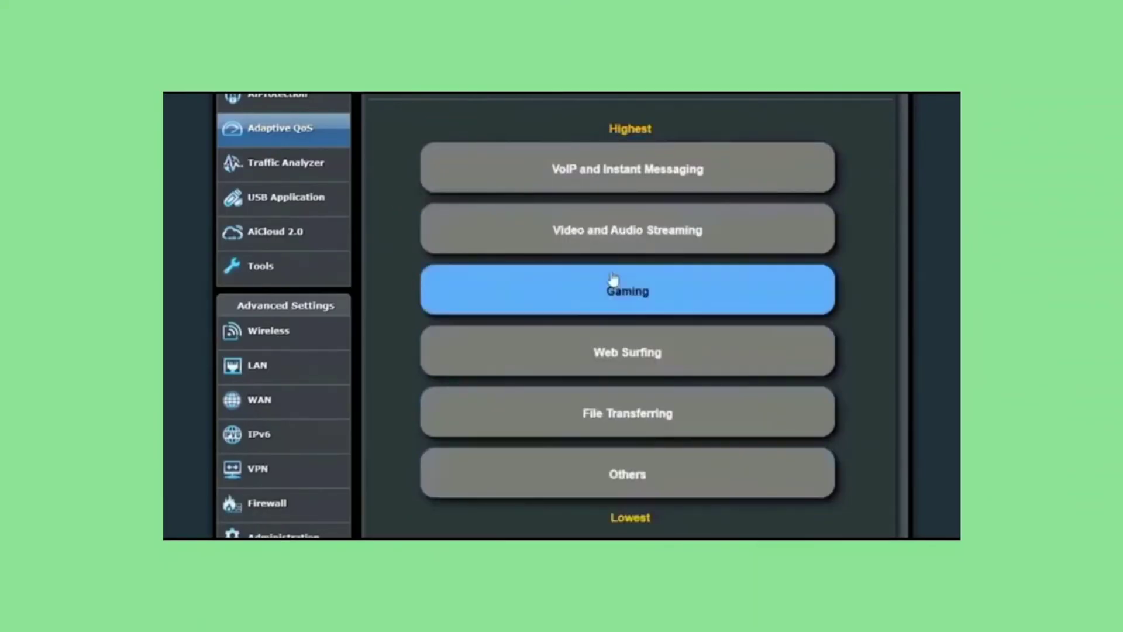